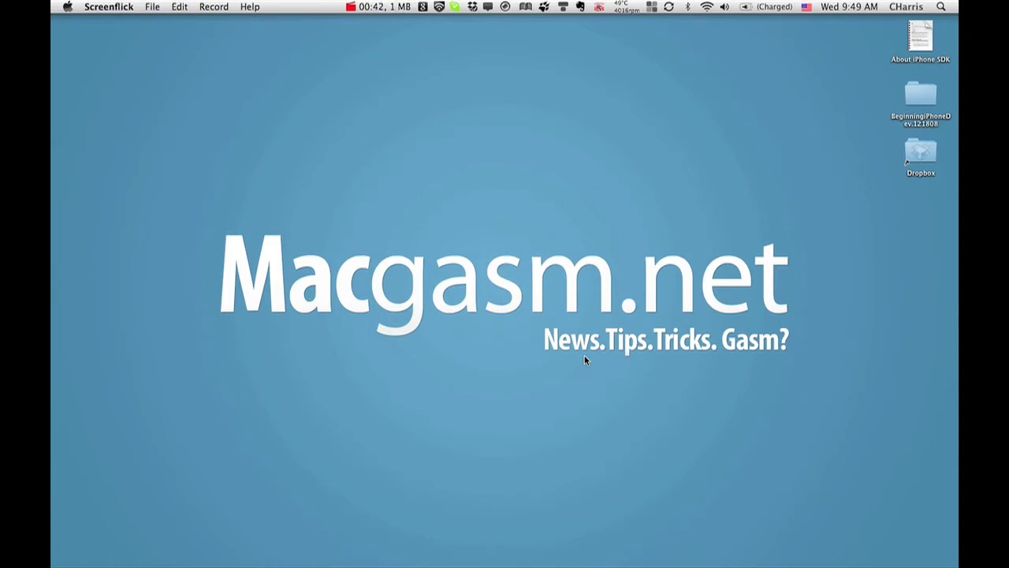
Step: Launch Google Quick Search Box from the Dock at the left edge
mouse_move(52, 414)
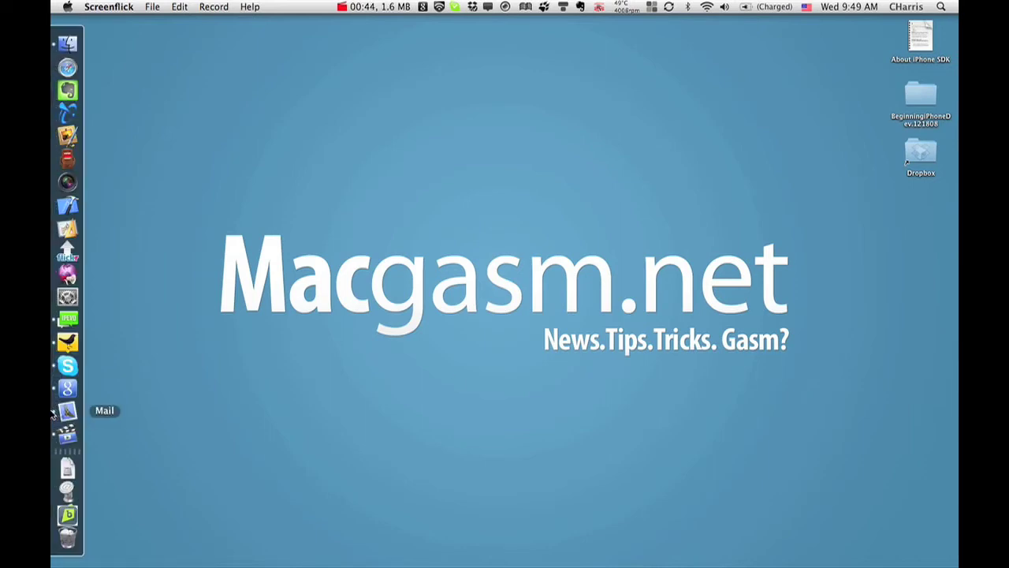
click(67, 388)
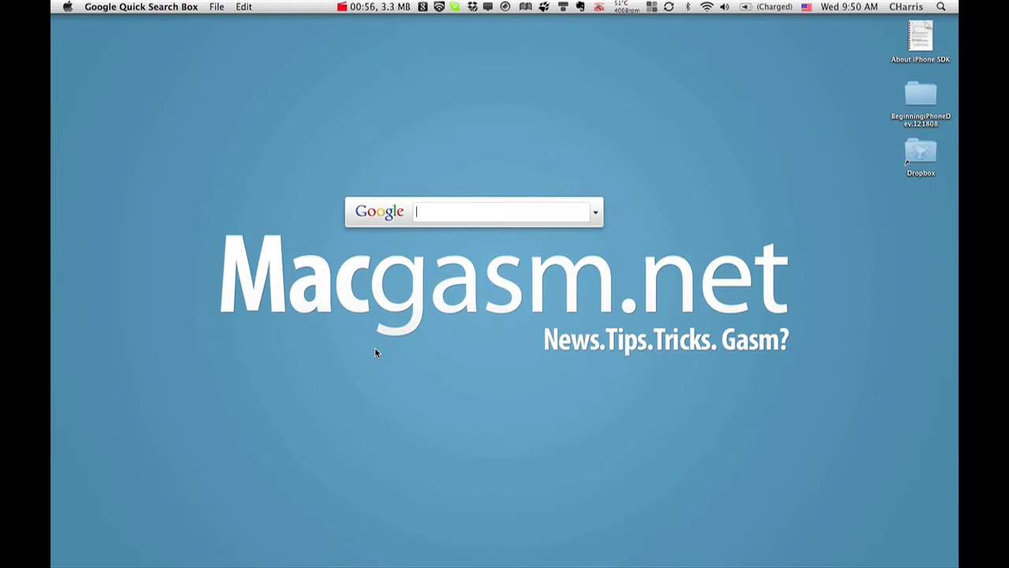
Step: Search 'dic' and browse the results down to the Dictionary entry
text(dic)
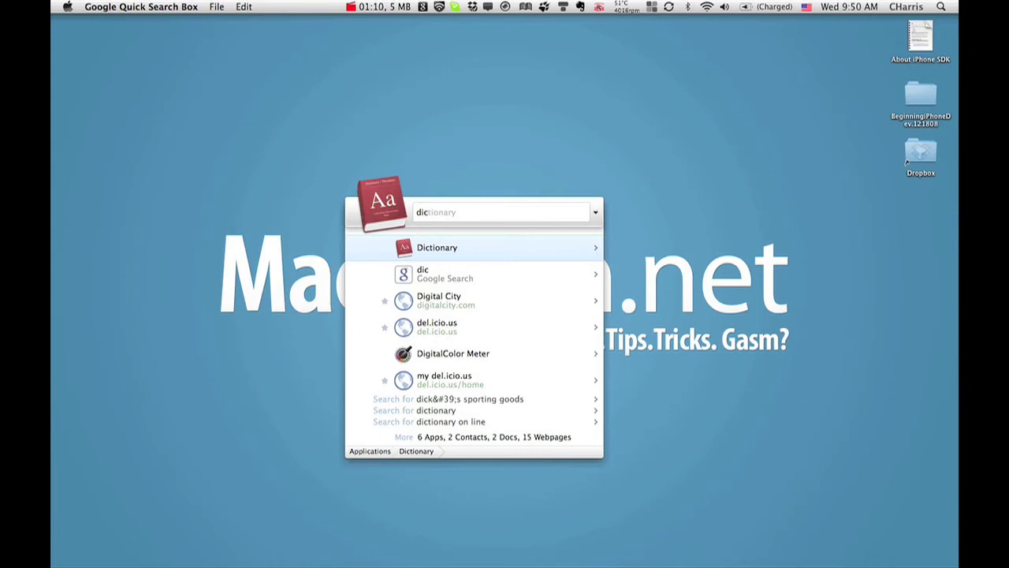
key(Down)
key(Down)
key(Up)
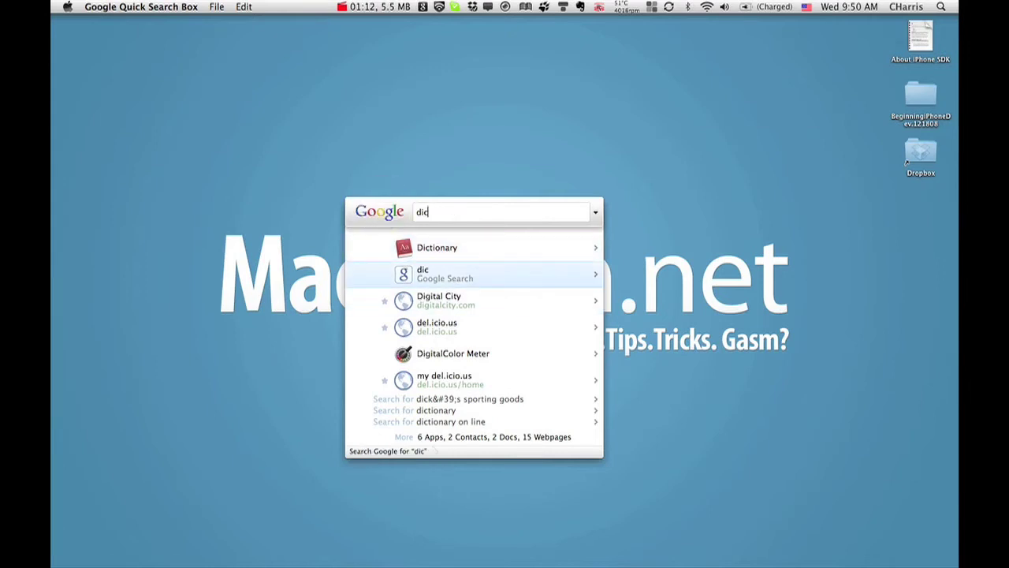
key(Down)
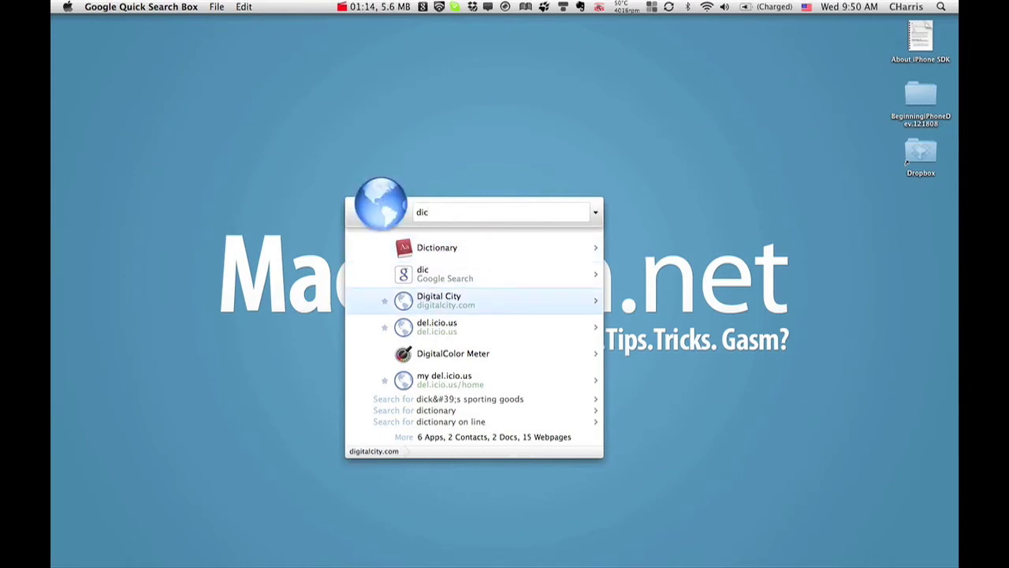
key(Down)
key(Down)
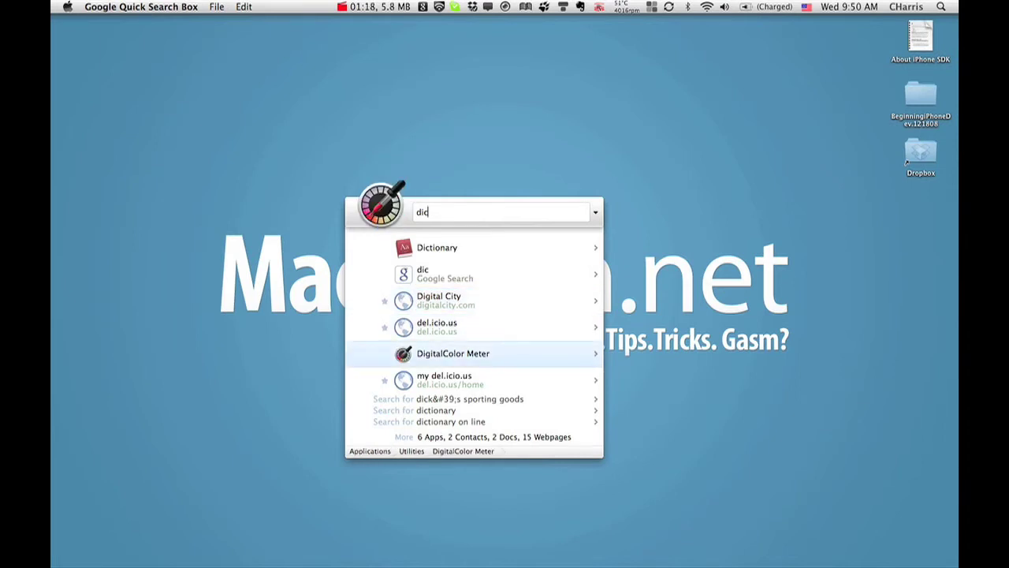
key(Up)
key(Up)
key(Up)
key(Up)
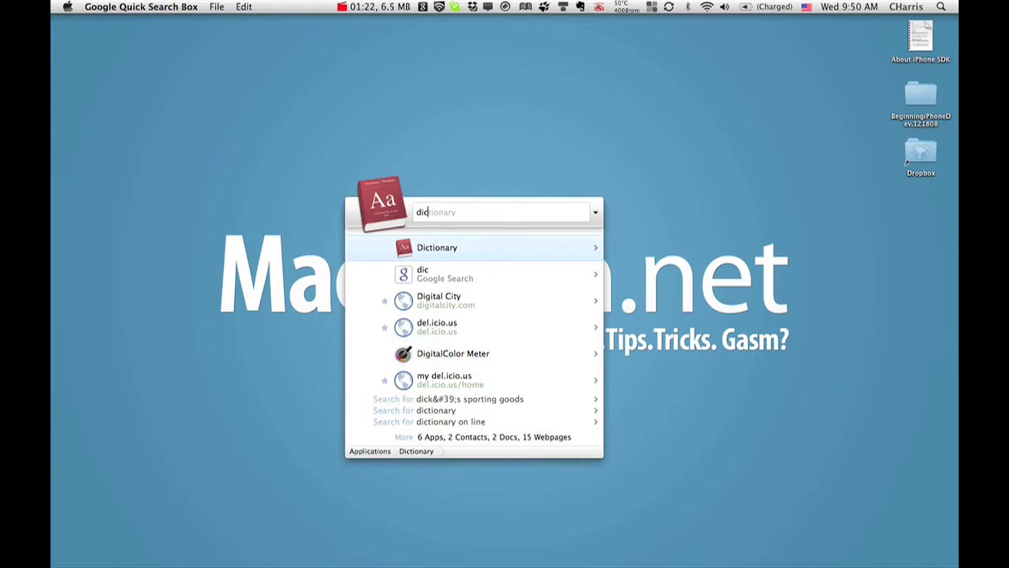
Step: Look over Dictionary's actions (Contents, Get Info, Move to Trash) and open it
key(Tab)
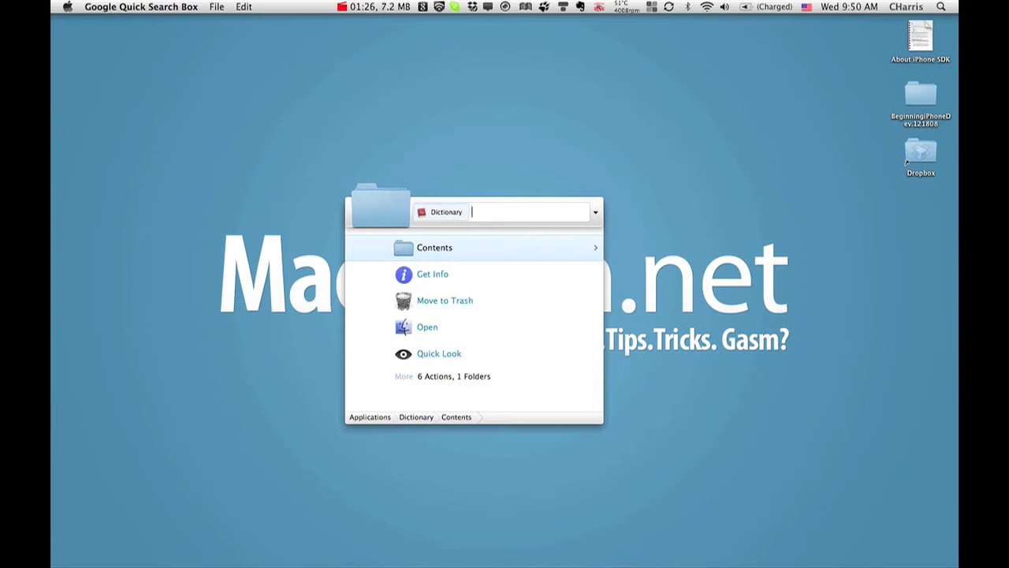
key(Down)
key(Up)
key(Down)
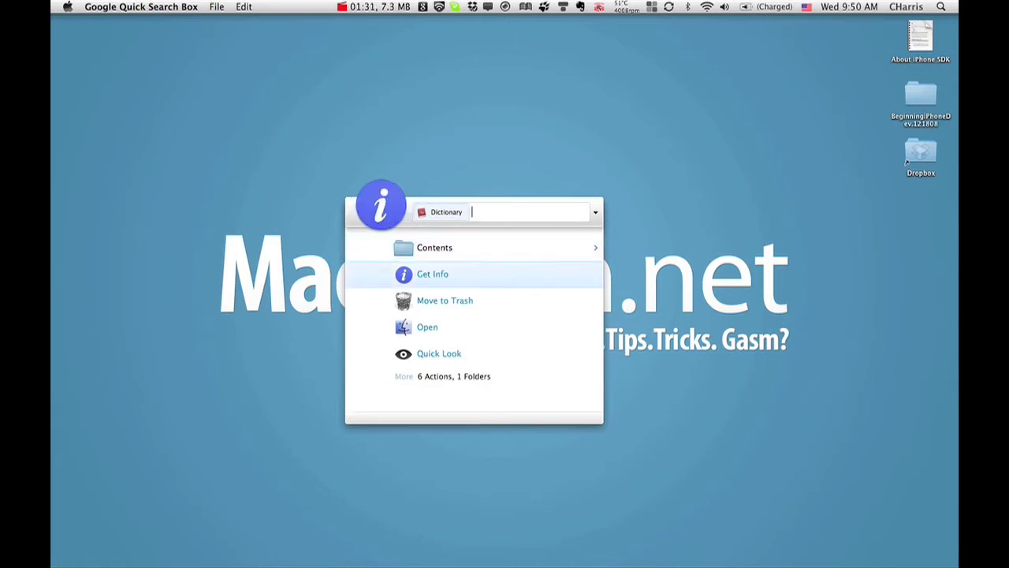
key(Down)
key(Down)
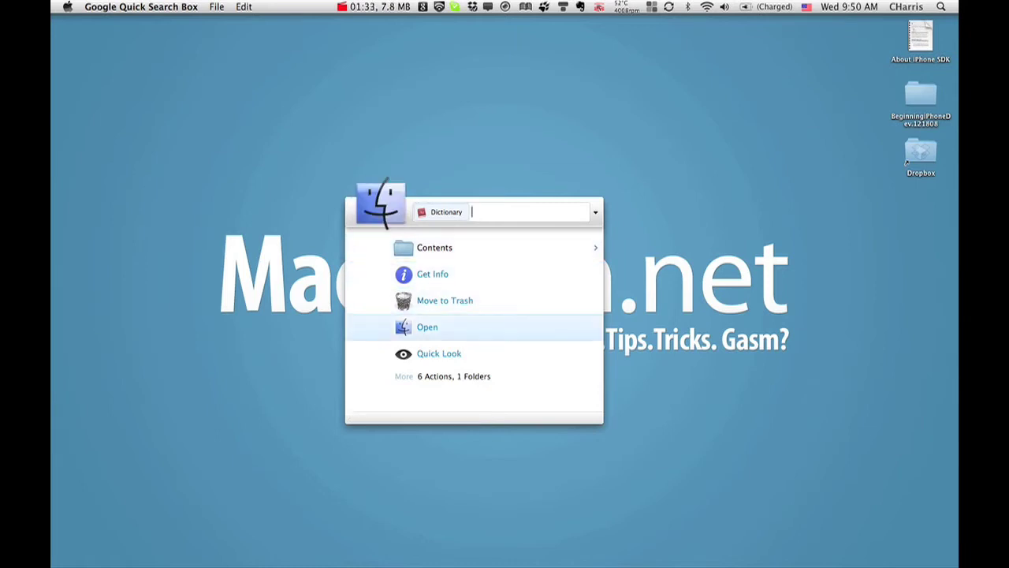
key(Down)
key(Up)
Step: Close Dictionary and summon an empty Quick Search Box again
key(Escape)
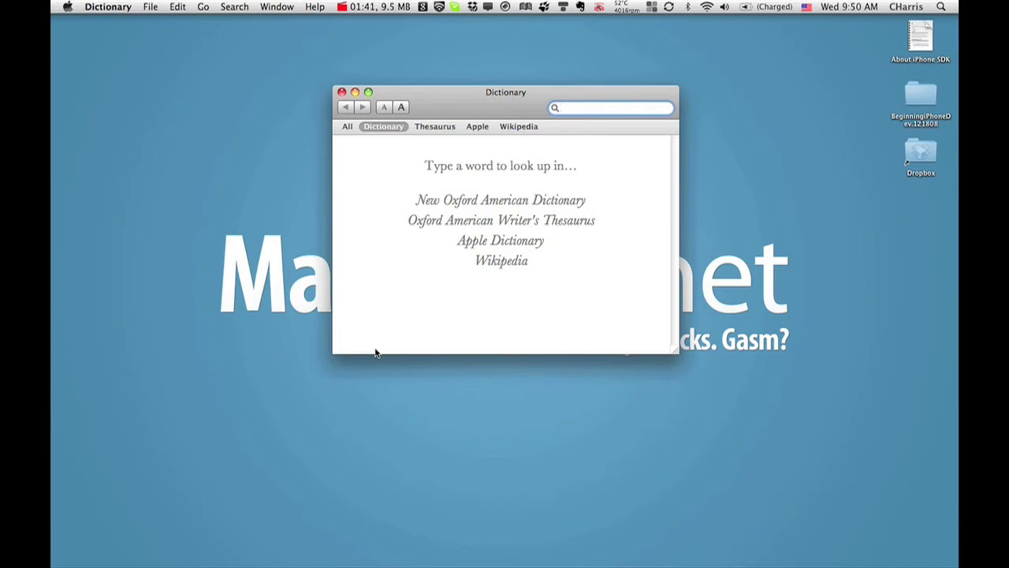
key(super+w)
key(super)
key(super)
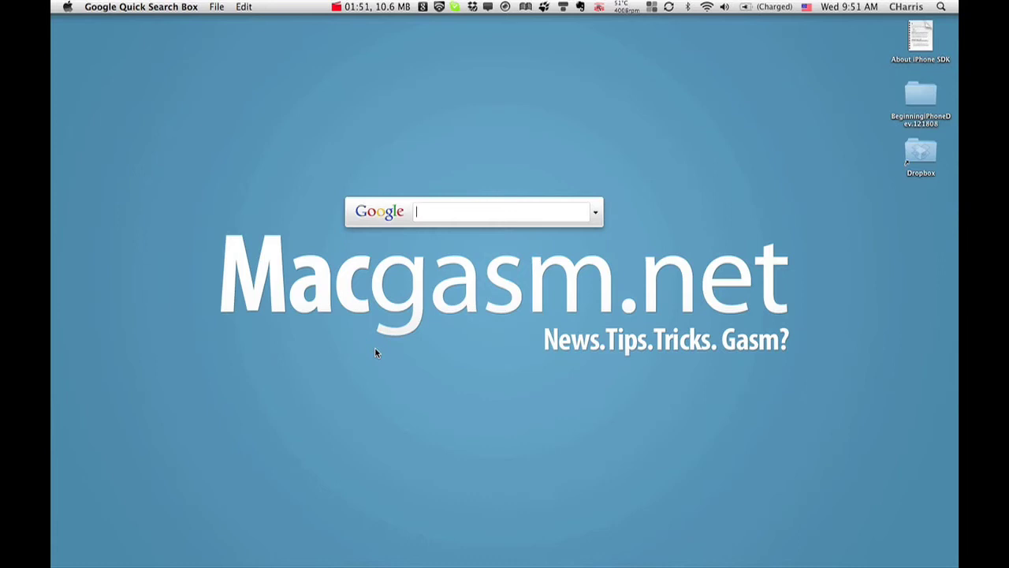
Step: Search 'mac news', browse the MacCentral, Definition and MacNN matches, and run the Google search
text(mac )
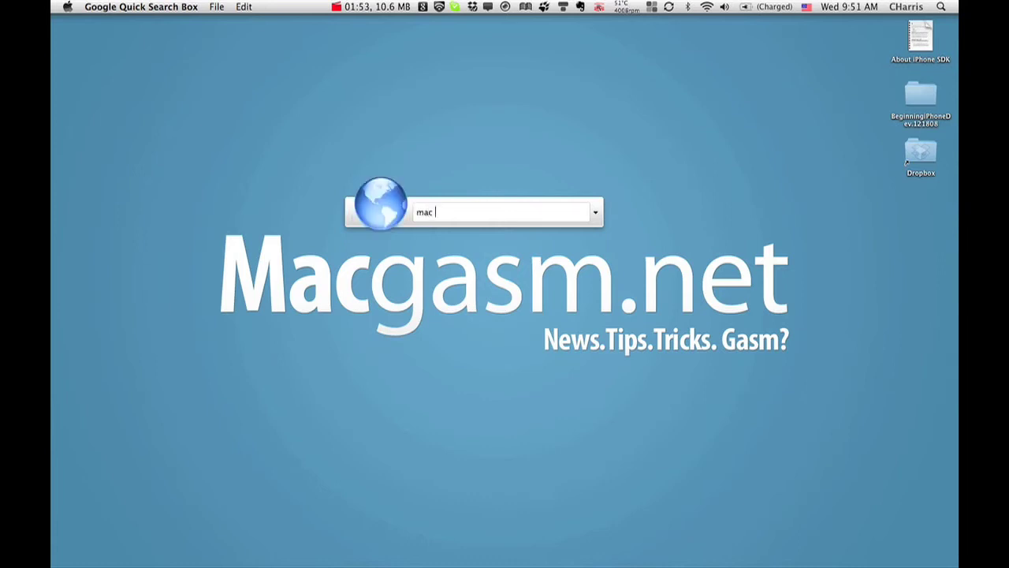
text(news)
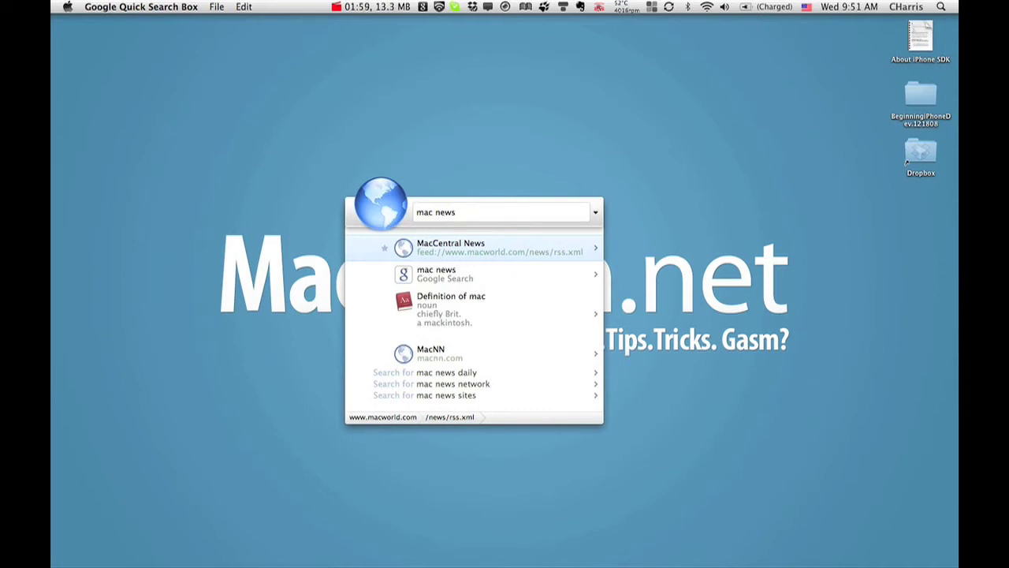
key(Down)
key(Up)
key(Down)
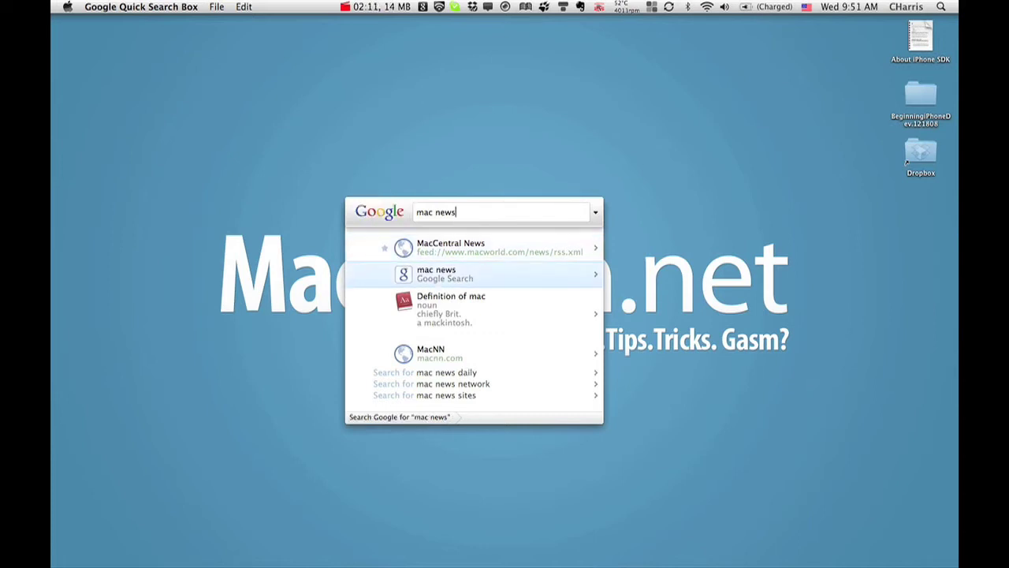
key(Down)
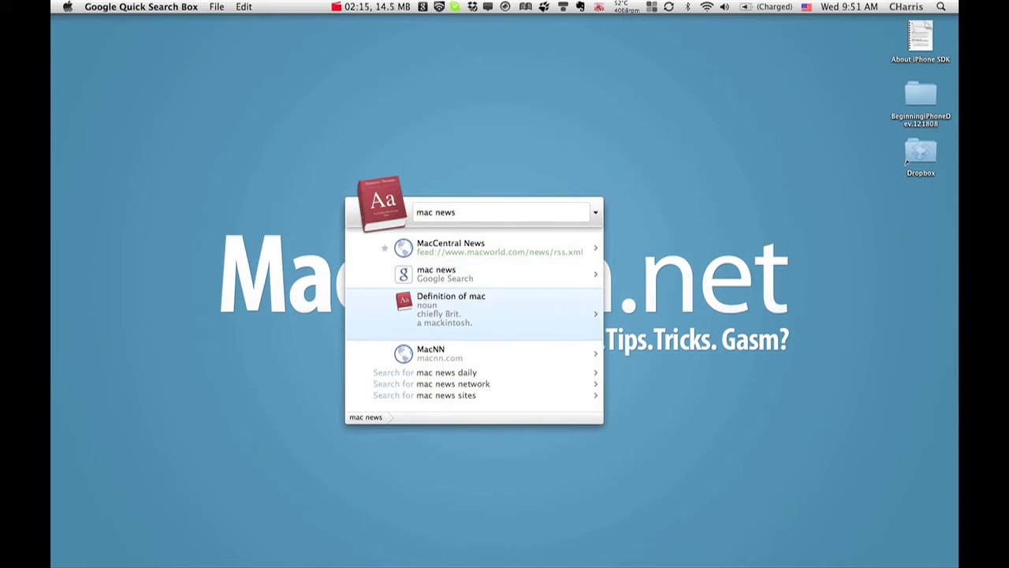
key(Down)
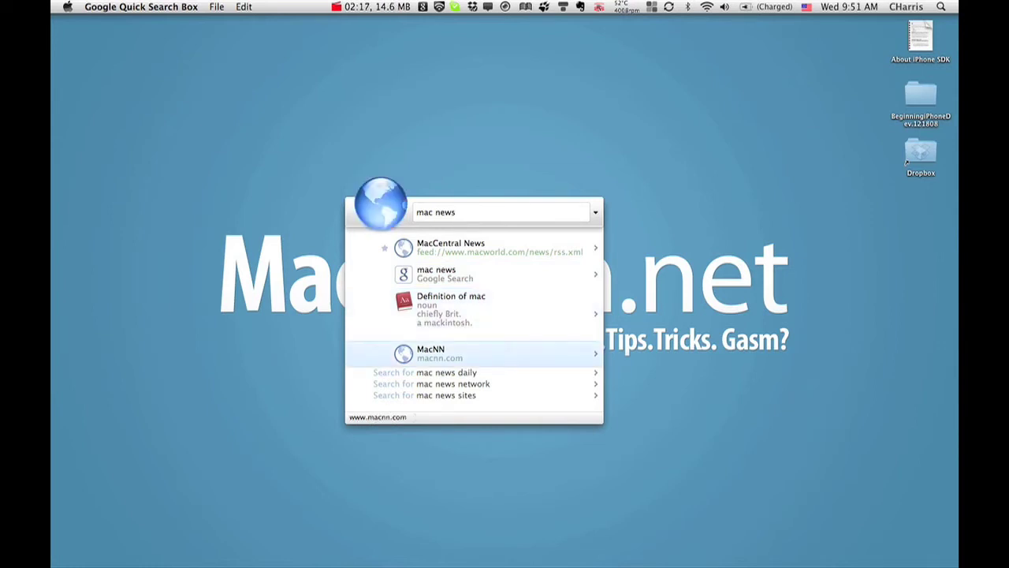
key(Down)
key(Down)
key(Down)
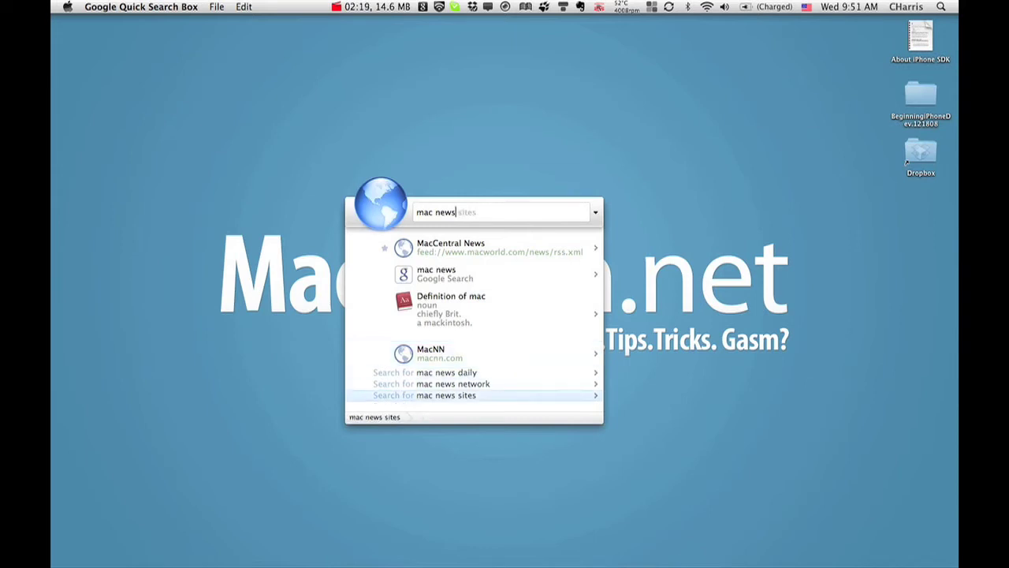
key(Up)
key(Up)
key(Up)
key(Up)
key(Up)
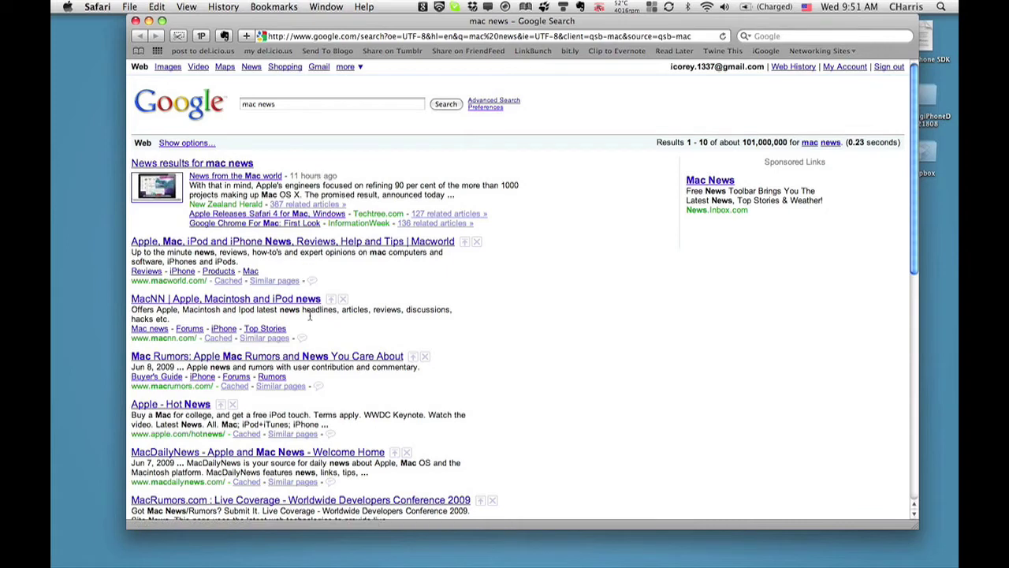
Step: Scroll through the mac news Google results in Safari, then close the window
scroll(309, 315, down, 1)
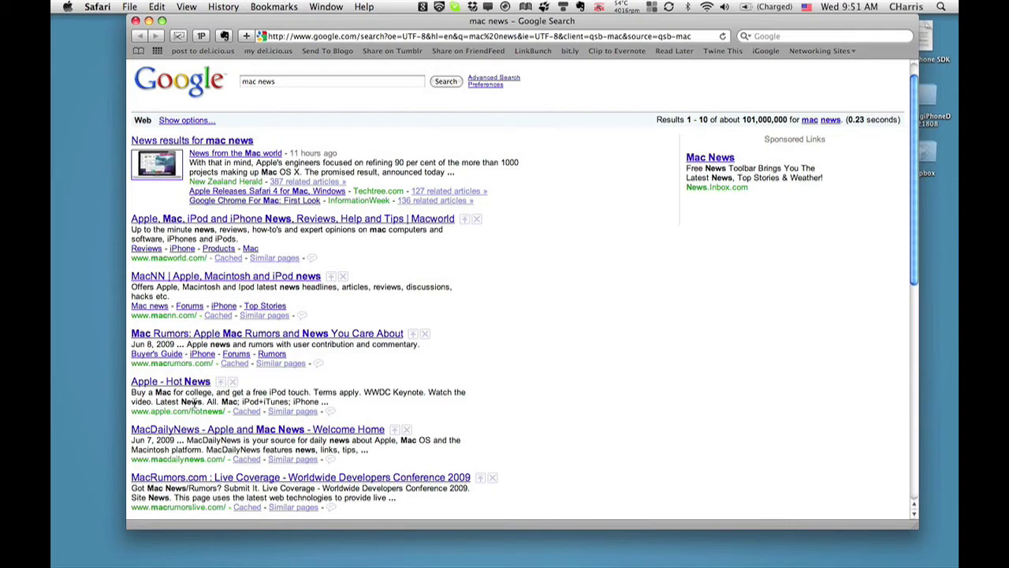
scroll(260, 408, up, 1)
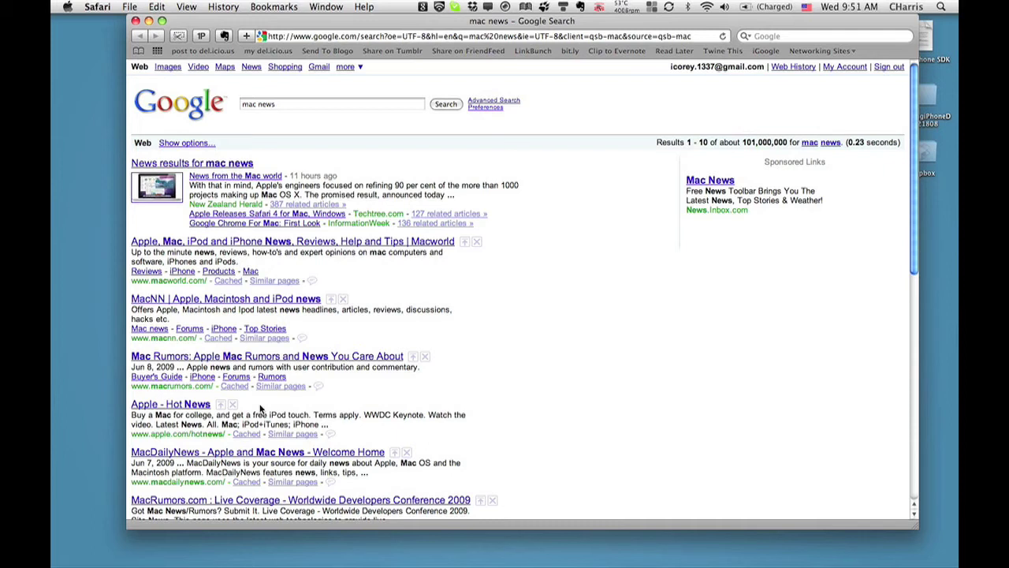
key(super+w)
Step: Summon Quick Search Box, search 'saf' and launch Safari
key(super)
key(super)
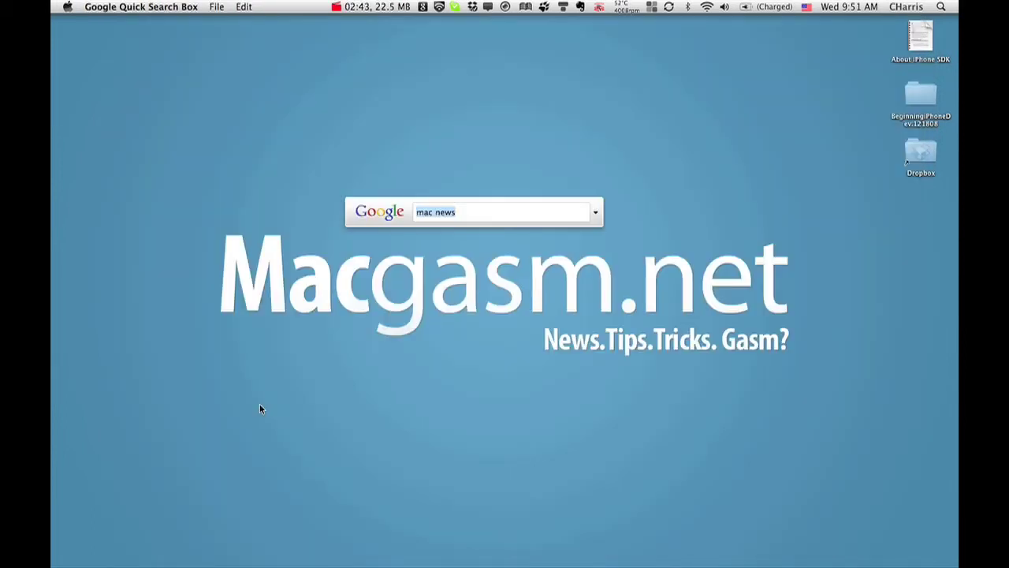
text(saf)
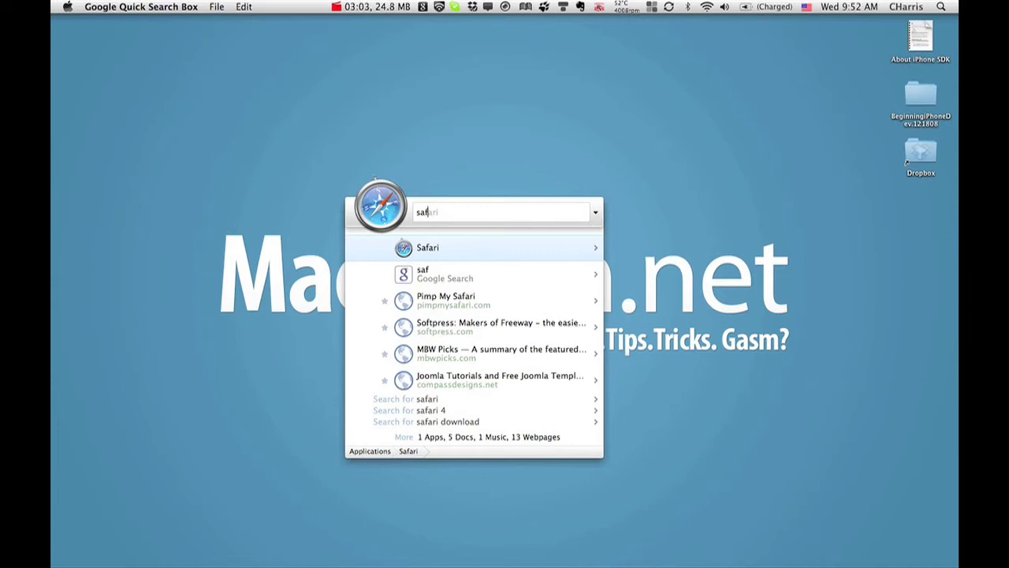
key(Return)
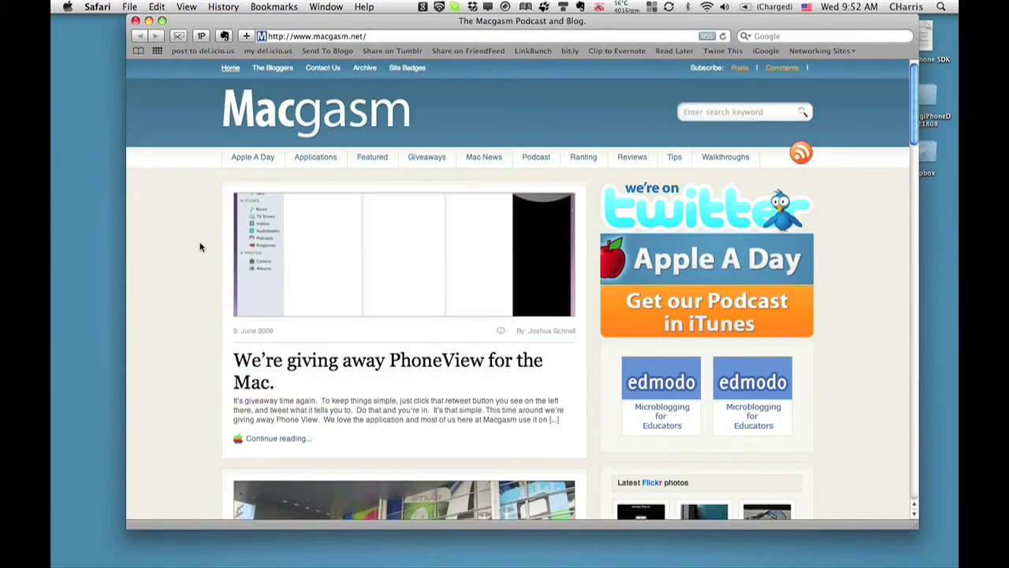
Step: Scroll the Macgasm homepage down and up, then minimize the Safari window
scroll(199, 247, down, 10)
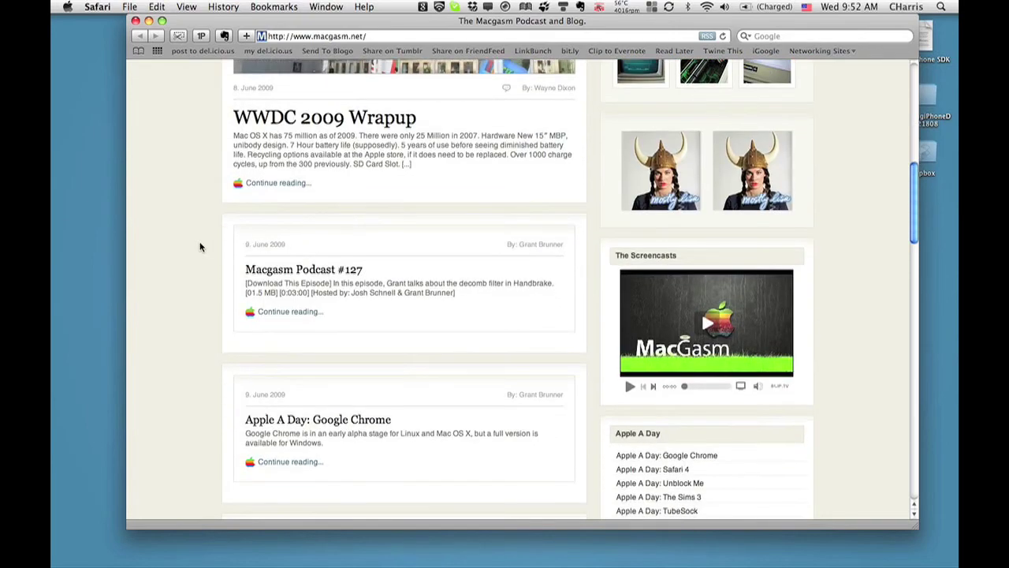
scroll(199, 247, up, 10)
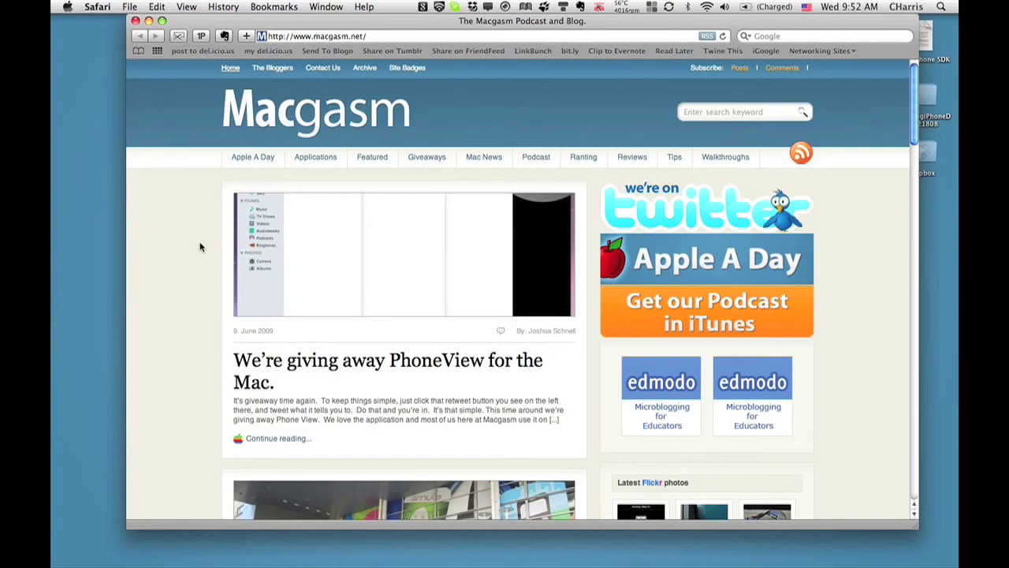
click(150, 22)
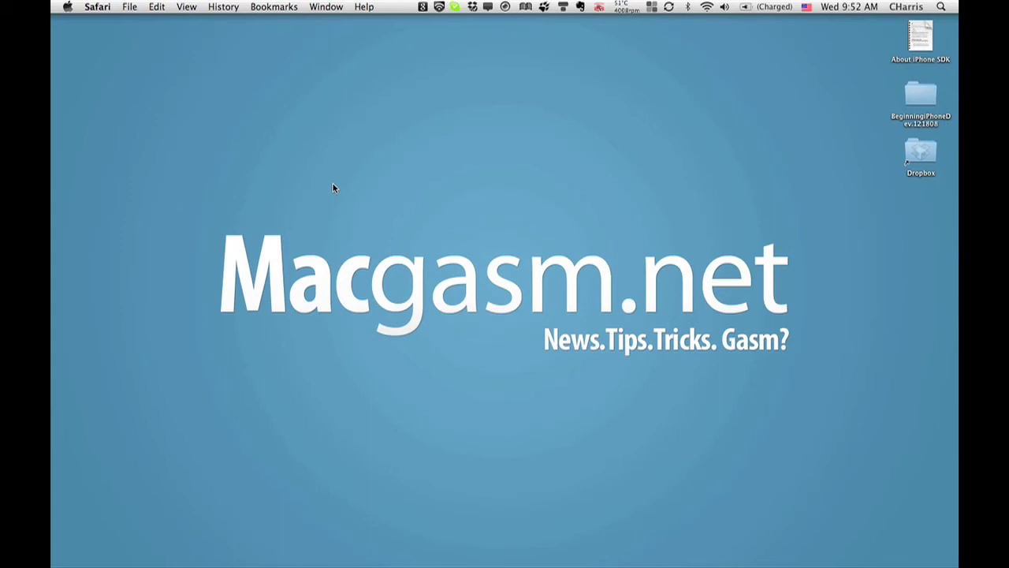
Step: Clear 'saf' from the search field and open Preferences from the search sources menu
key(ctrl+space)
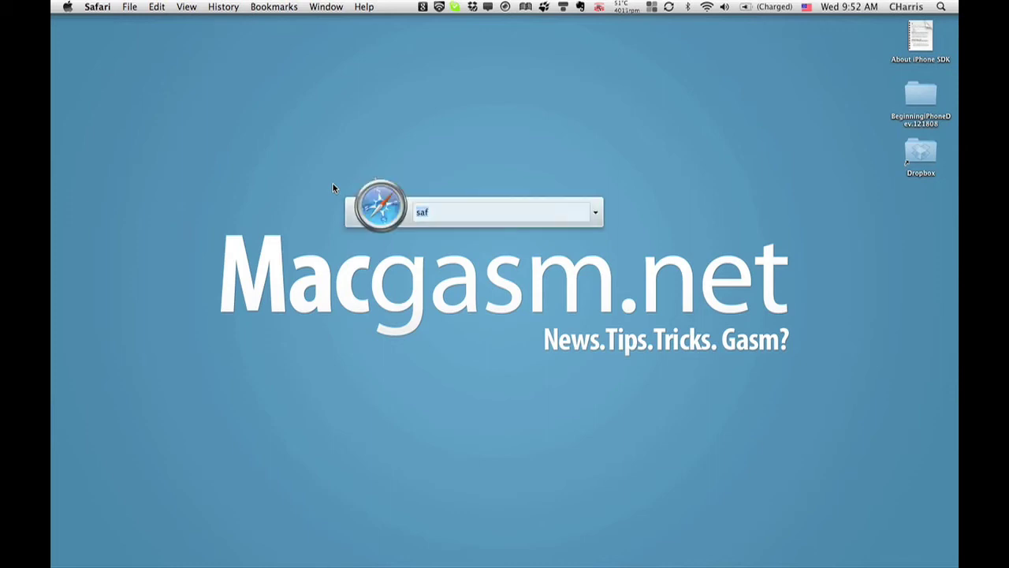
key(BackSpace)
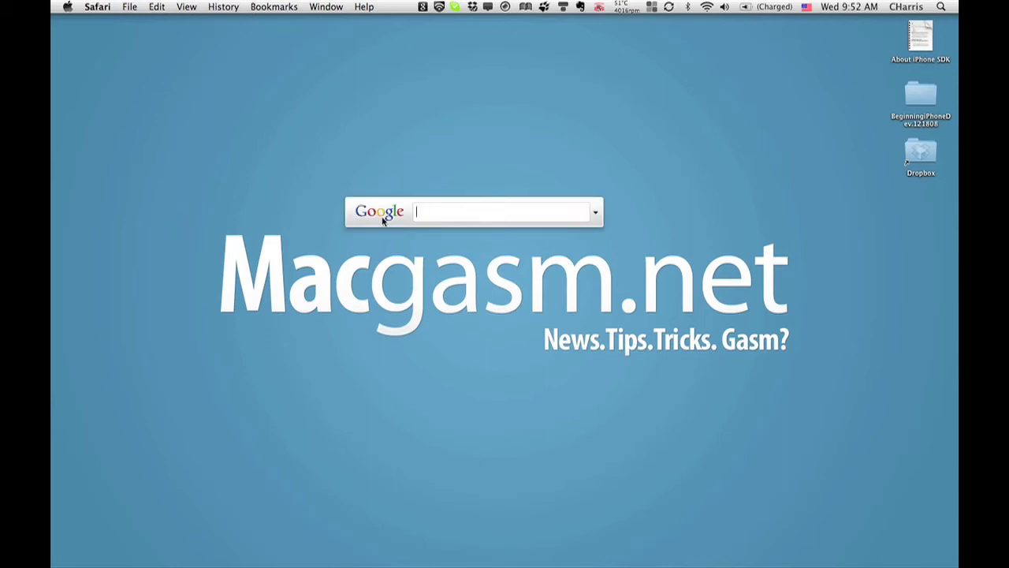
click(597, 216)
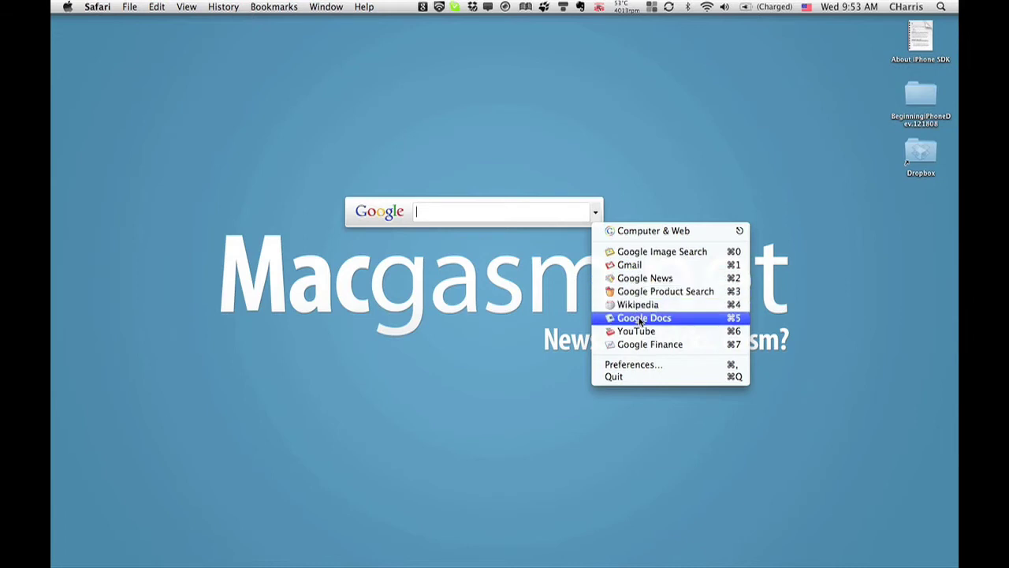
click(634, 365)
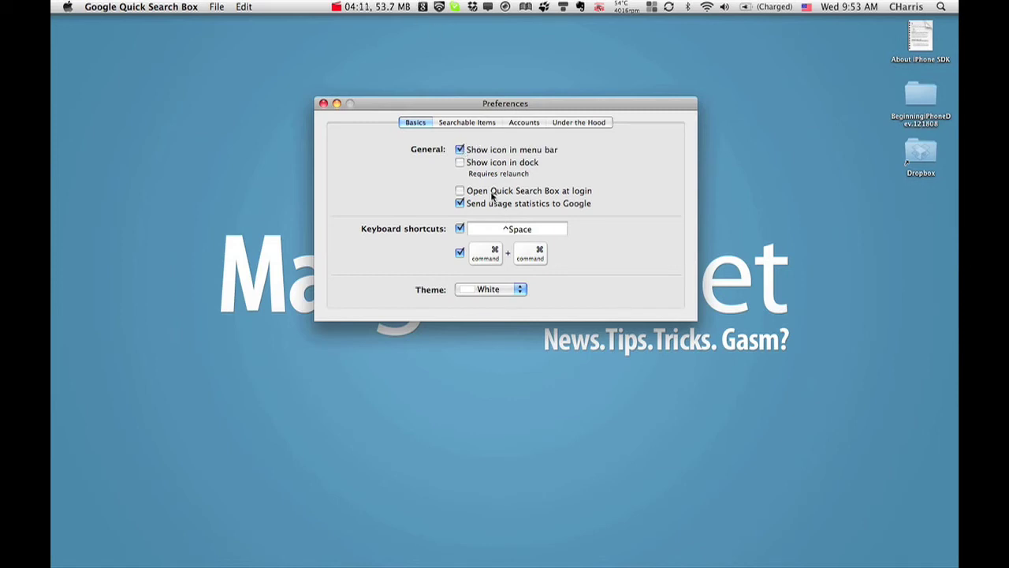
Step: Leave 'Show icon in dock' off and enable 'Open Quick Search Box at login'
click(460, 162)
mouse_move(55, 220)
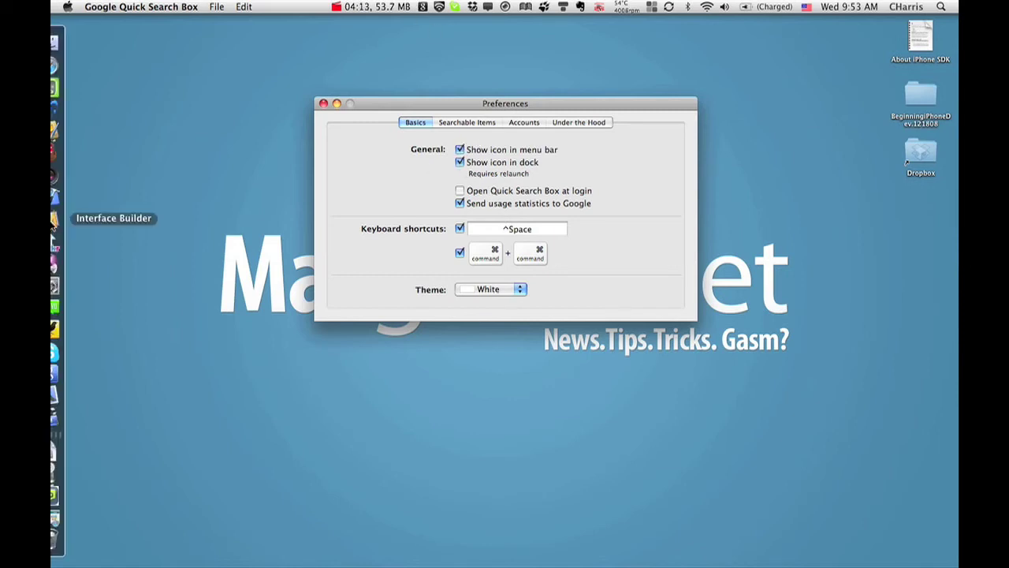
click(462, 163)
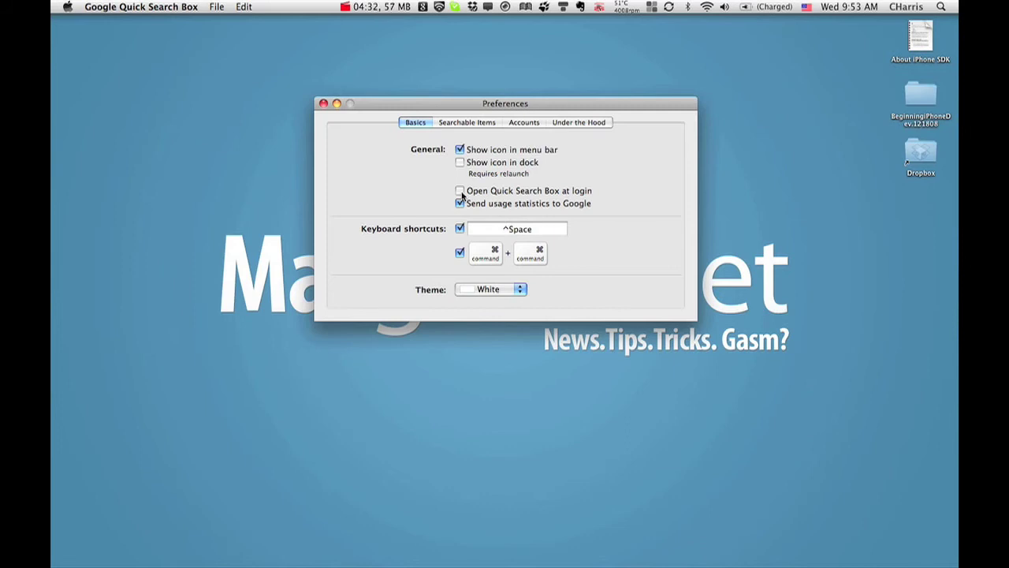
click(461, 192)
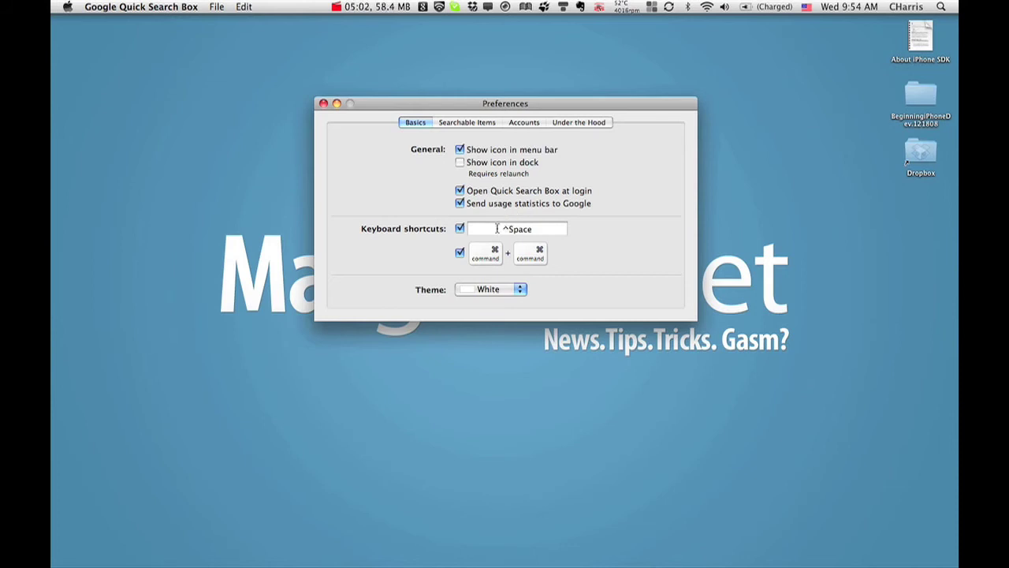
Step: Set the theme to Blue and close Preferences
click(520, 291)
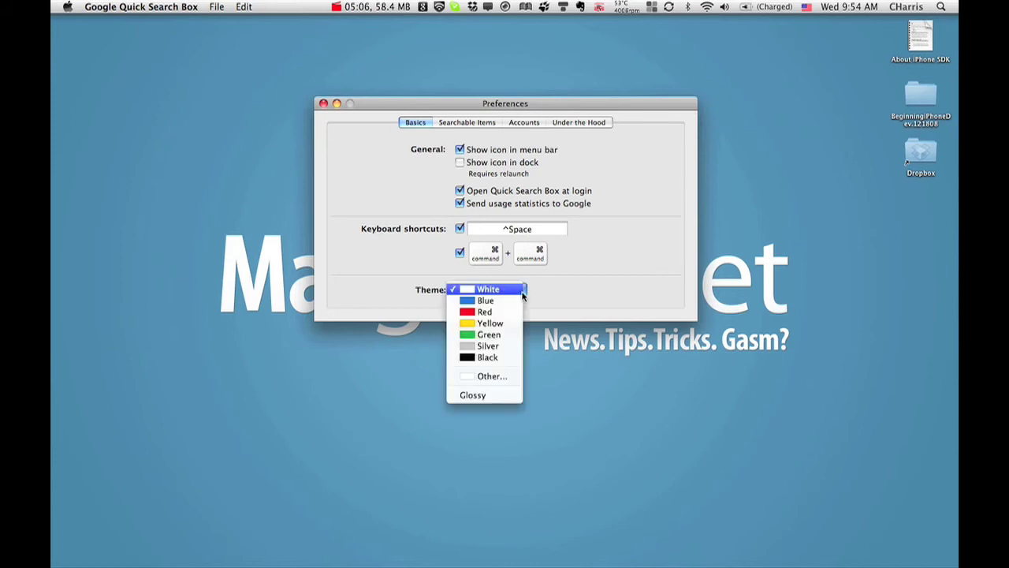
click(514, 300)
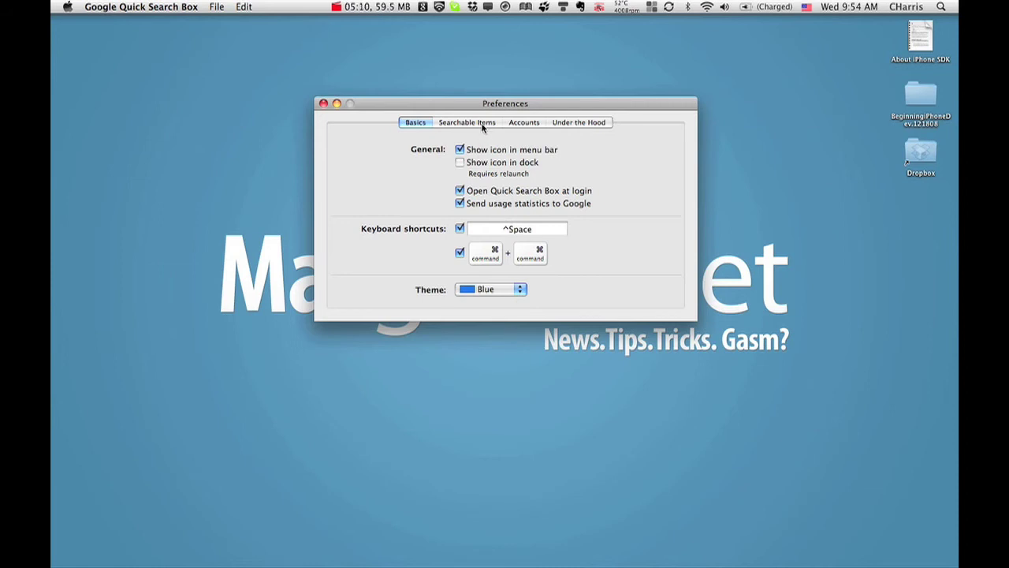
click(323, 104)
Step: Reopen Preferences from the search bar's menu on the Searchable Items page
key(ctrl+space)
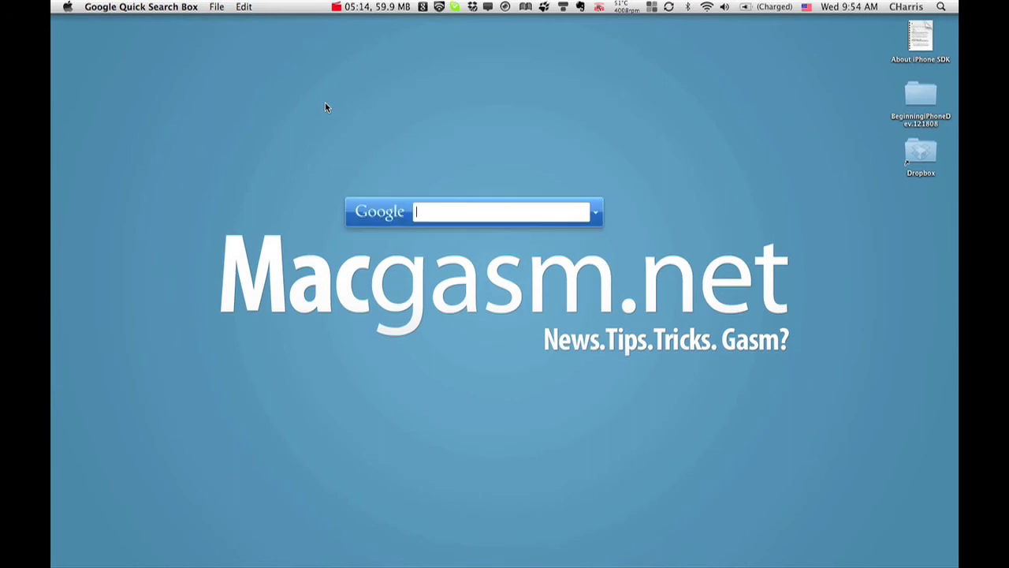
click(596, 211)
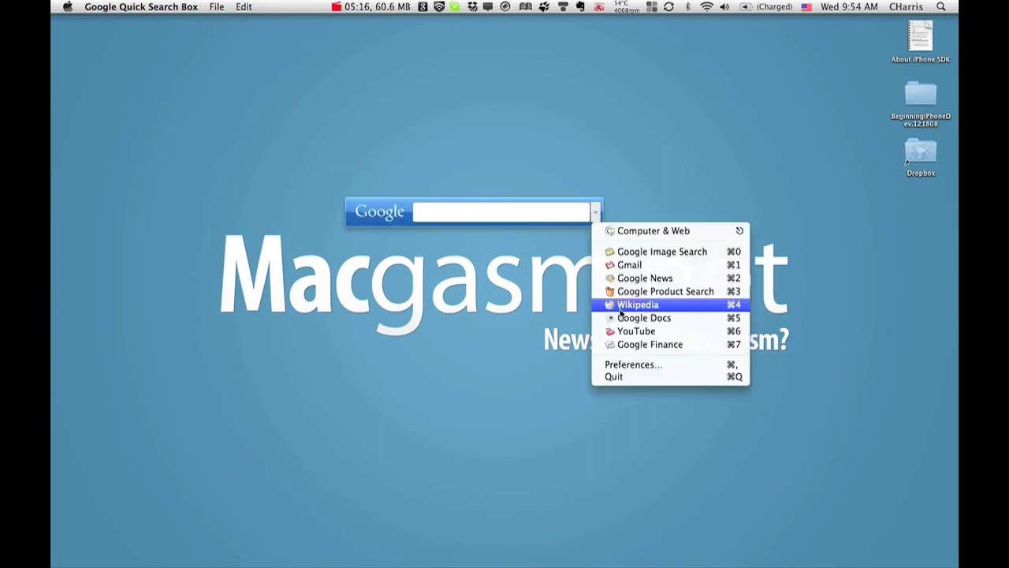
click(631, 365)
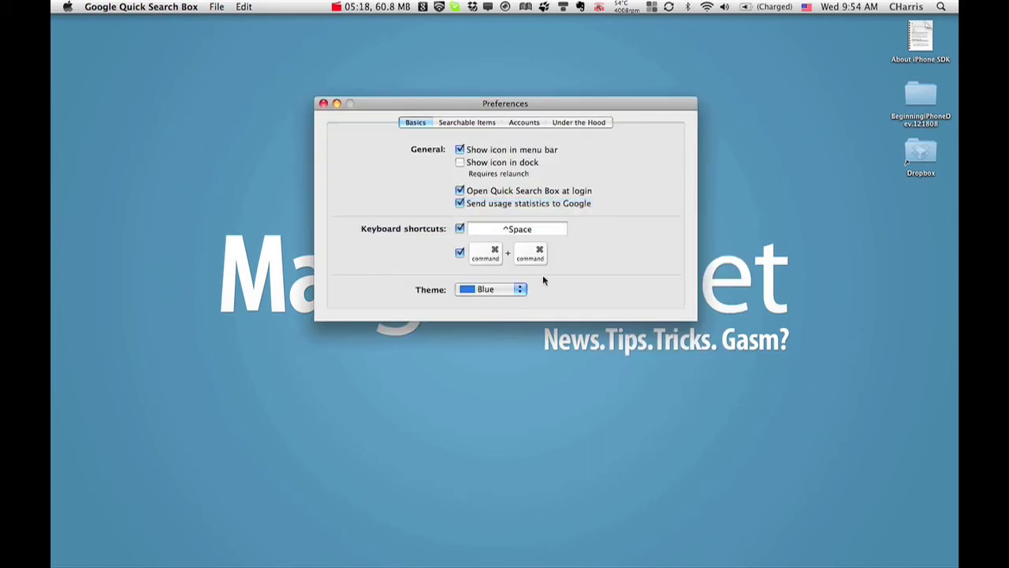
click(467, 124)
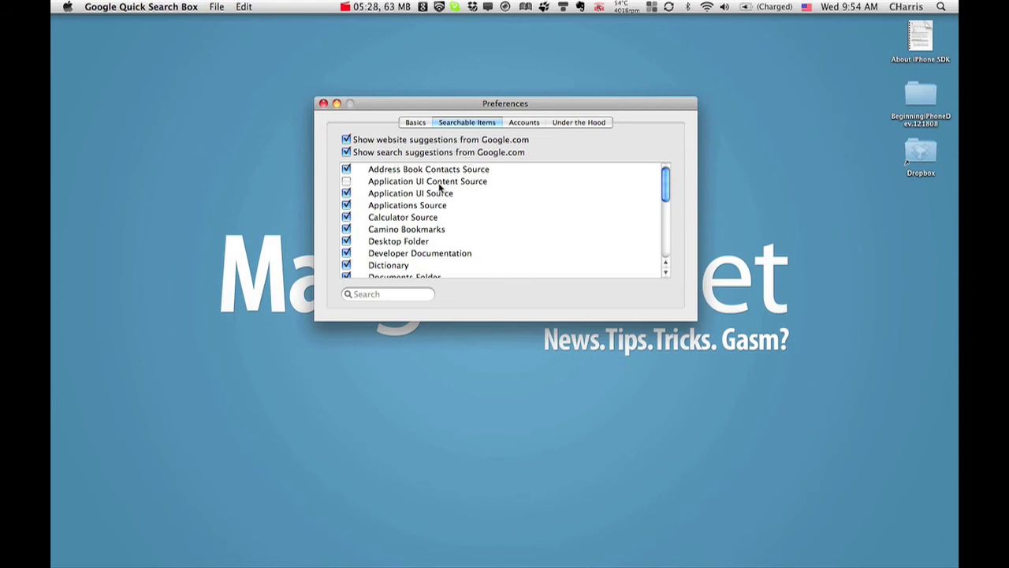
scroll(439, 187, down, 3)
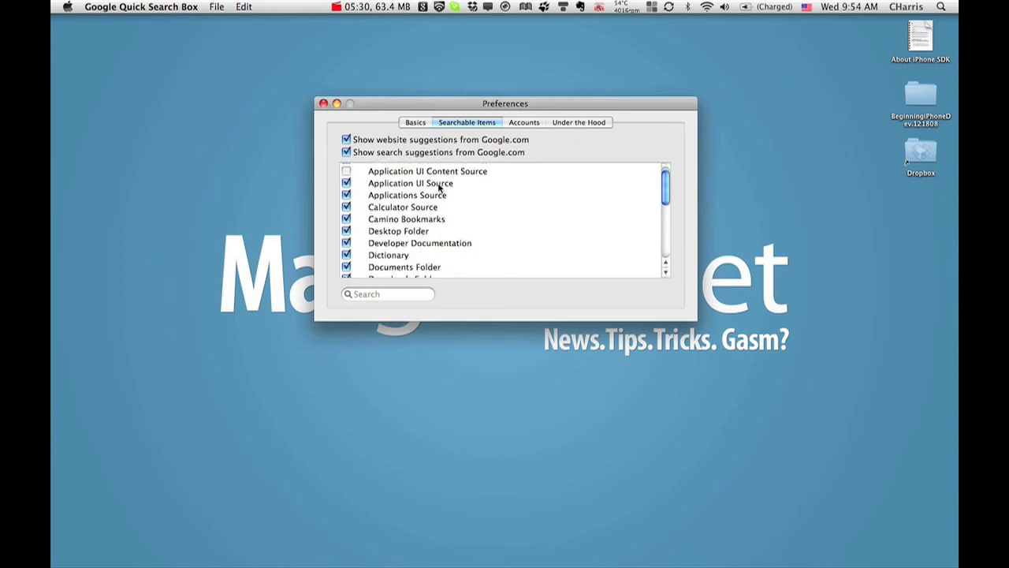
scroll(439, 187, down, 4)
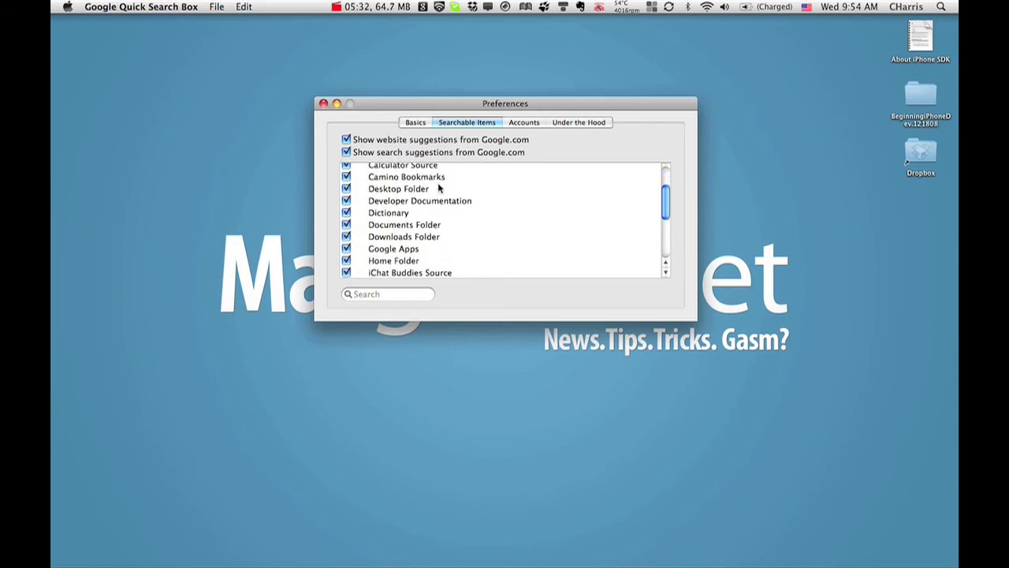
scroll(439, 187, down, 7)
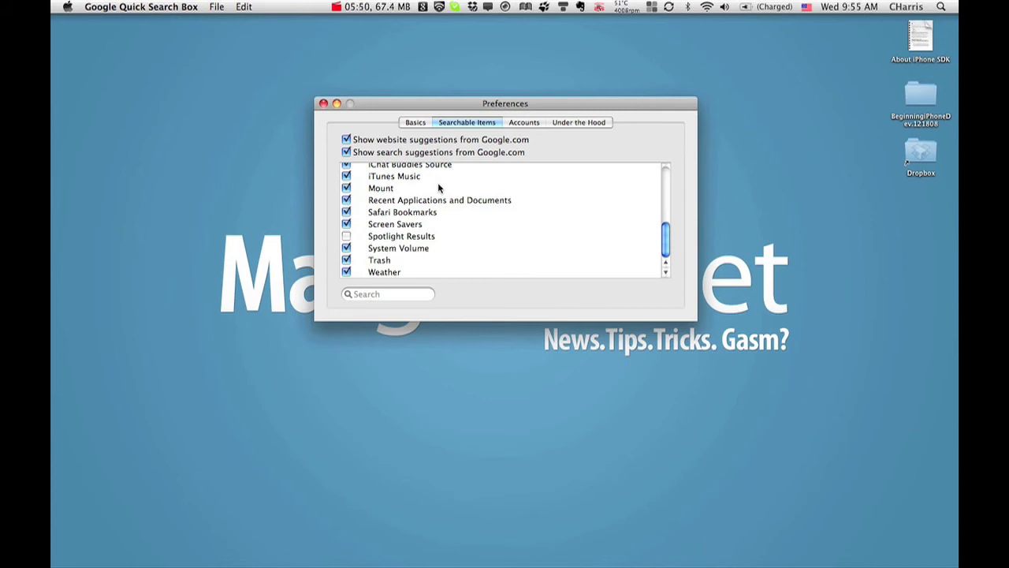
Step: Scroll through the Under the Hood settings, then go back to the empty Accounts page
click(525, 124)
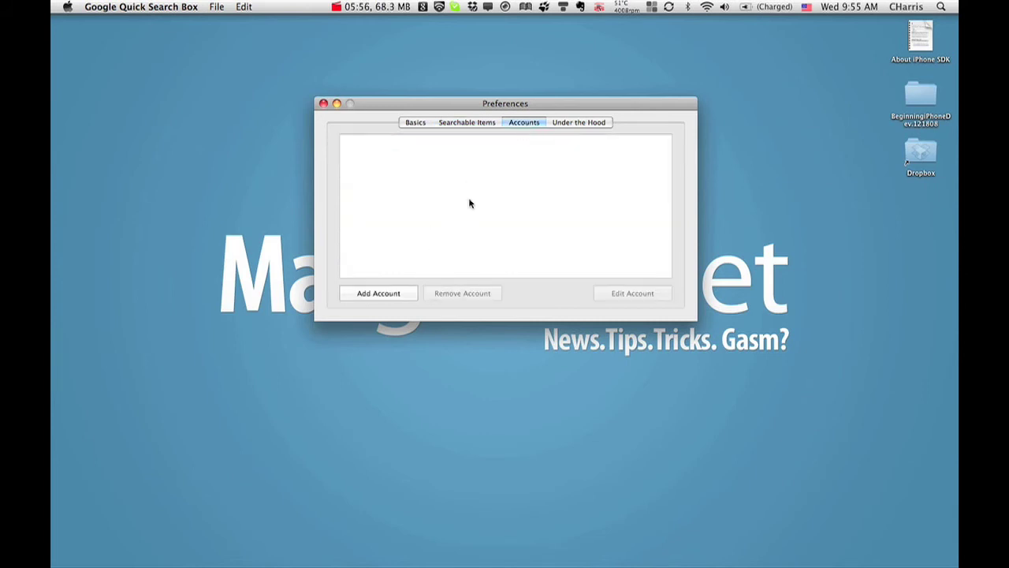
click(586, 124)
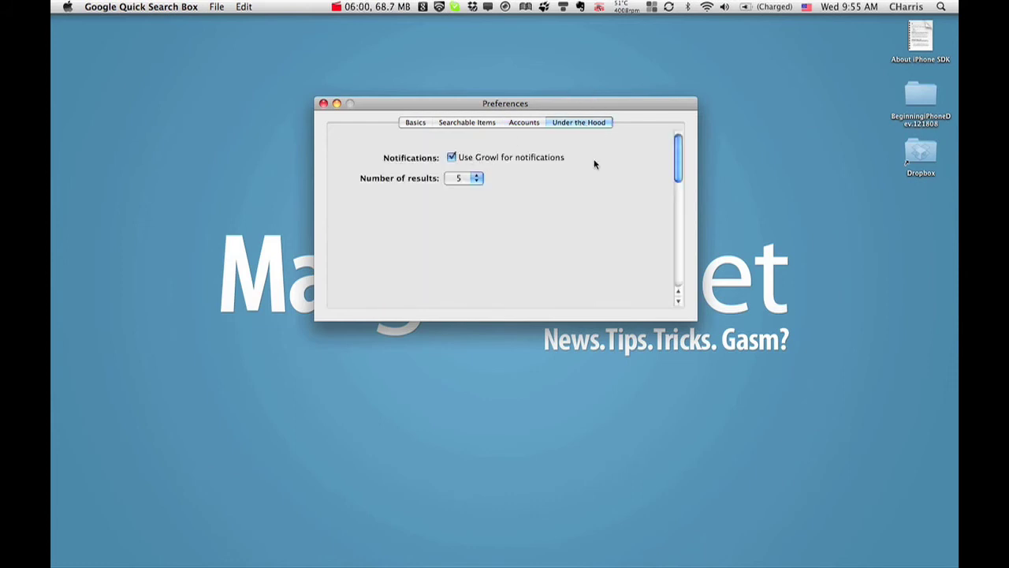
scroll(609, 169, down, 15)
scroll(610, 174, down, 5)
scroll(610, 173, up, 5)
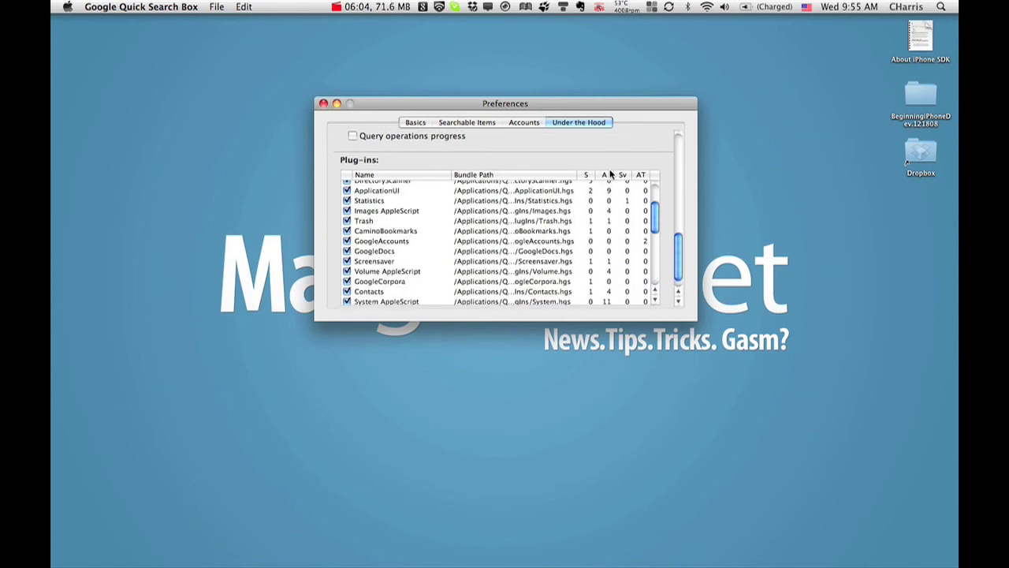
scroll(609, 173, up, 2)
scroll(649, 150, up, 5)
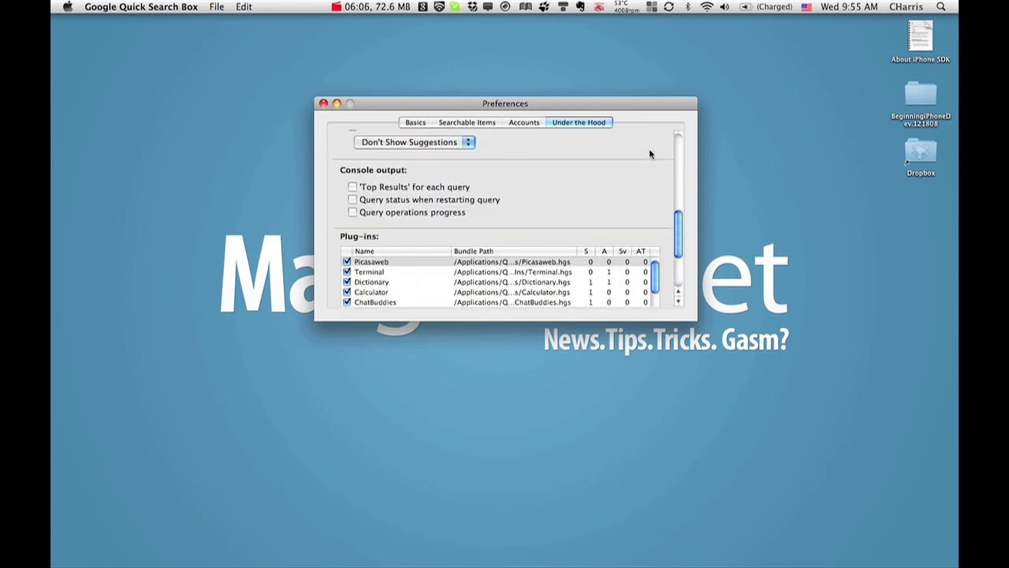
scroll(650, 154, up, 10)
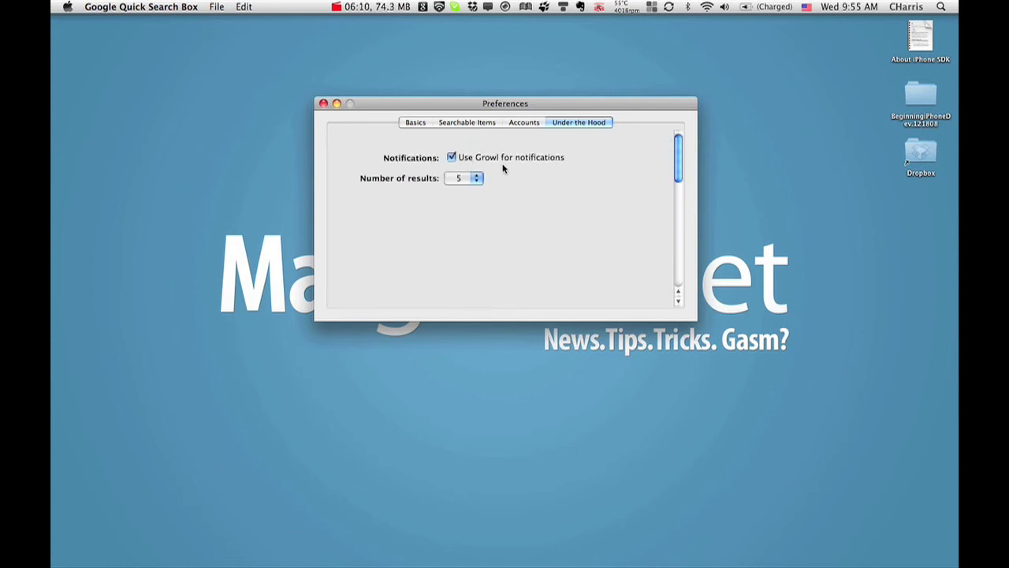
click(522, 123)
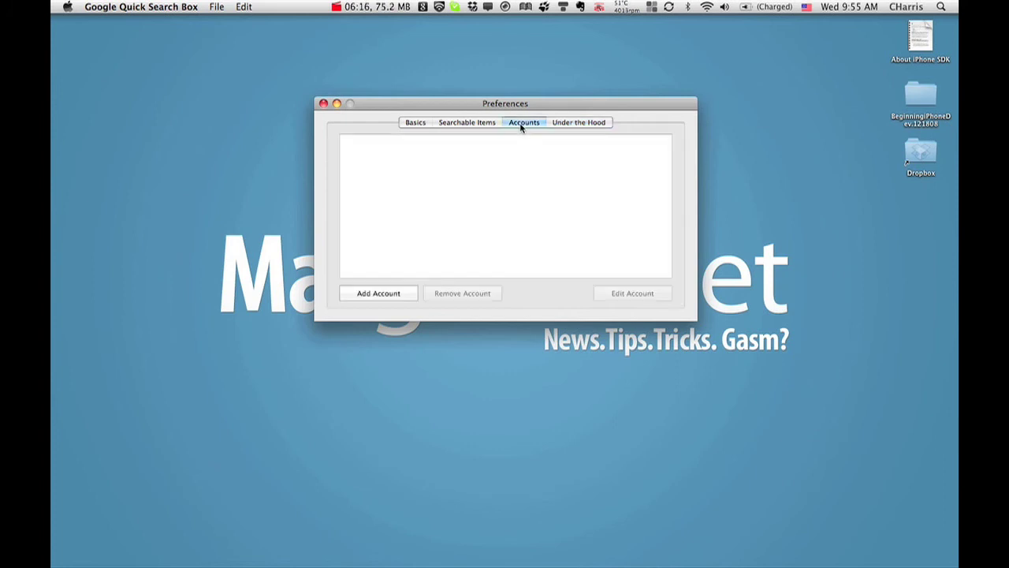
Step: Add and set up the Google account, dismissing the searchable items notice
click(386, 298)
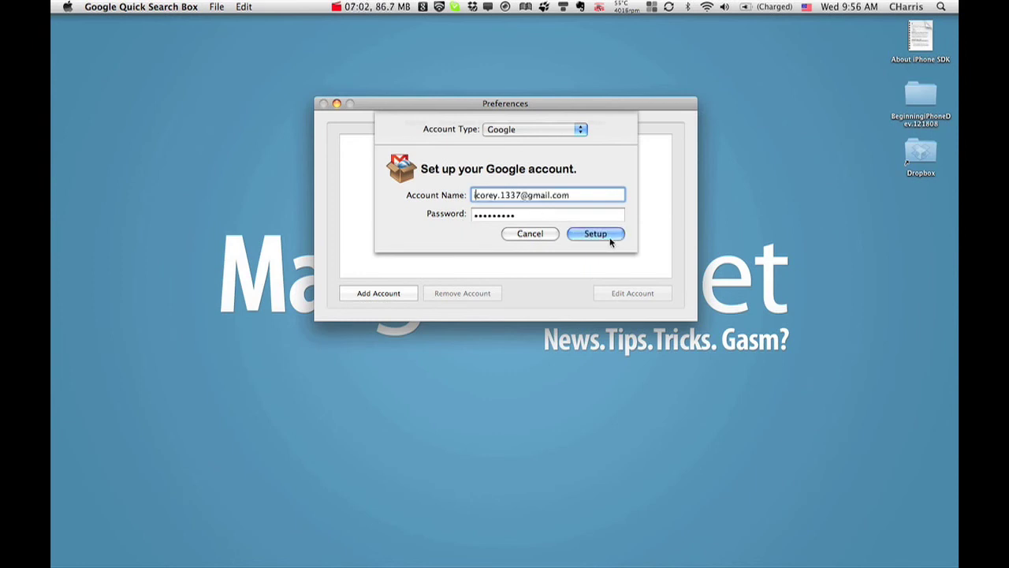
click(612, 236)
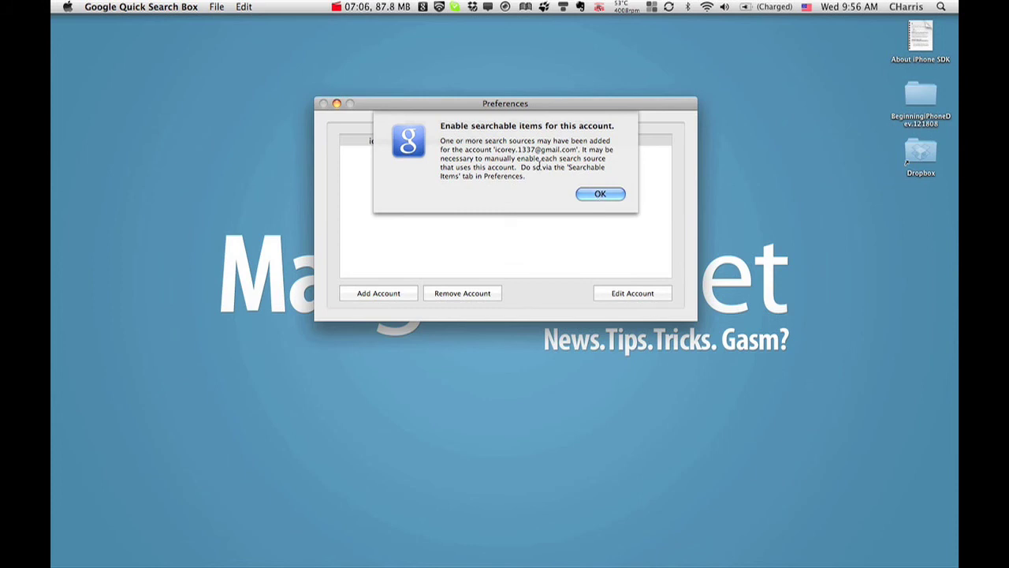
click(605, 200)
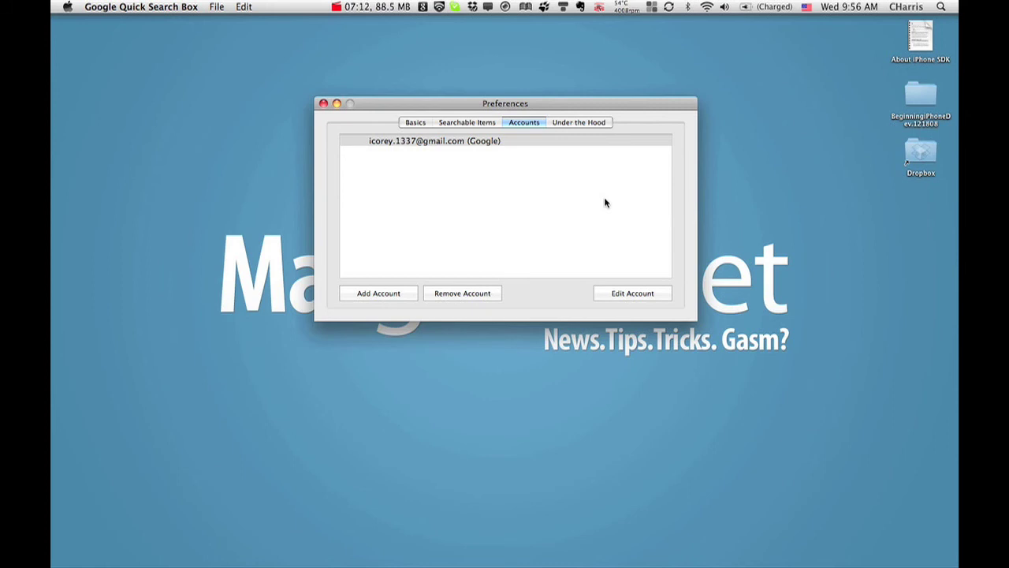
Step: Add a Twitter account with its username and password, and dismiss the searchable items notice
click(378, 293)
click(582, 131)
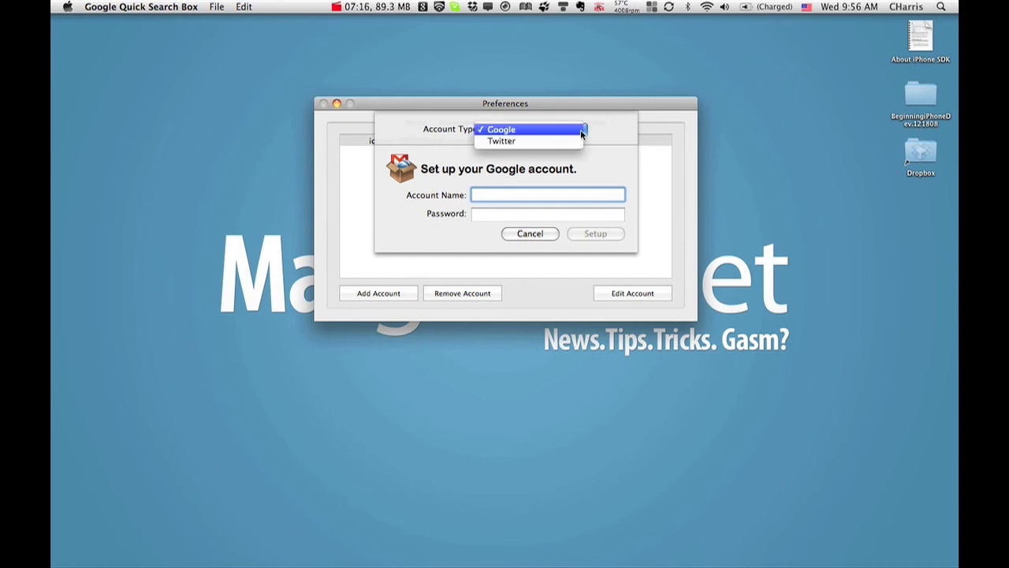
click(560, 142)
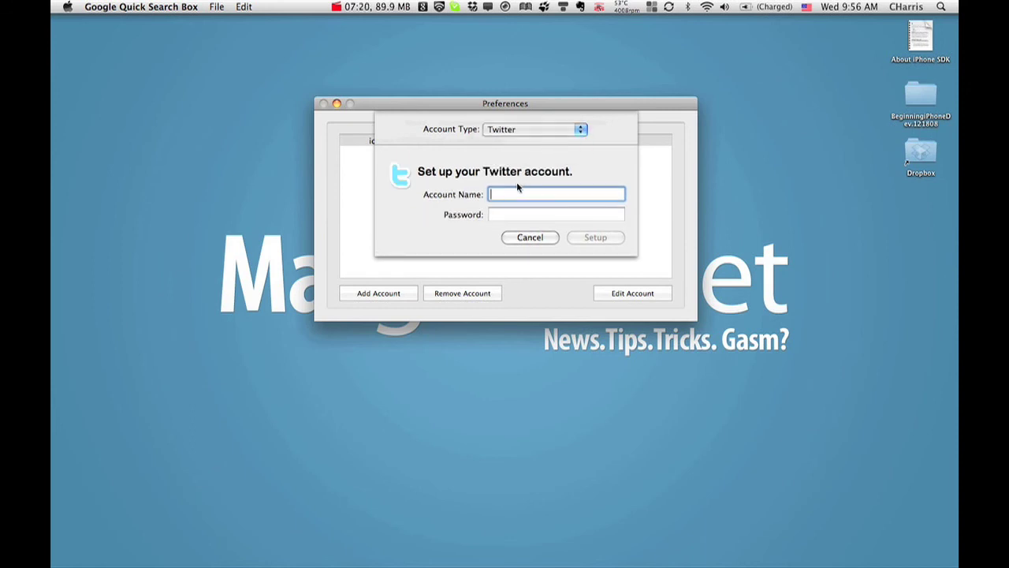
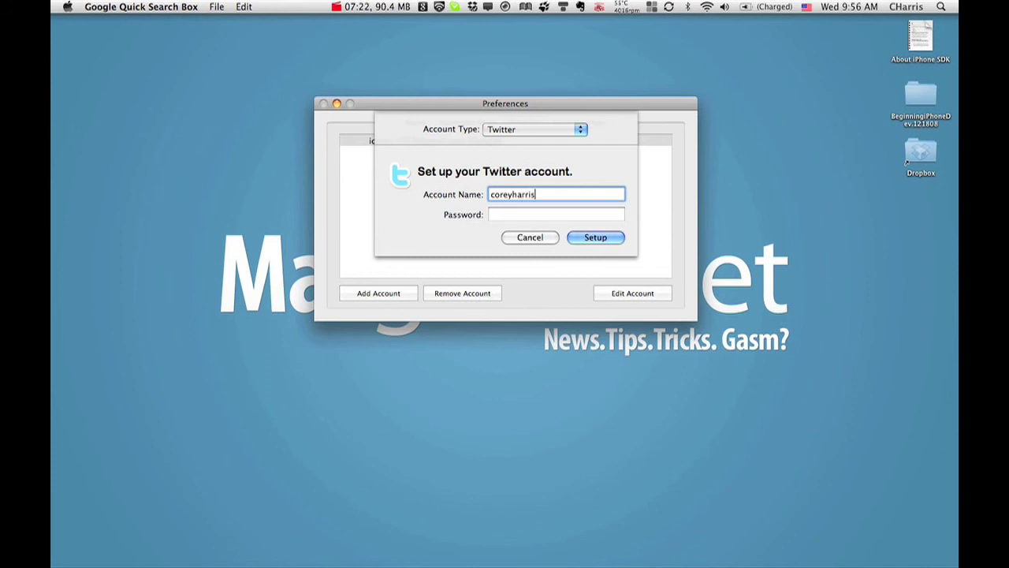
key(Tab)
text(••)
key(BackSpace)
text(•••••••••)
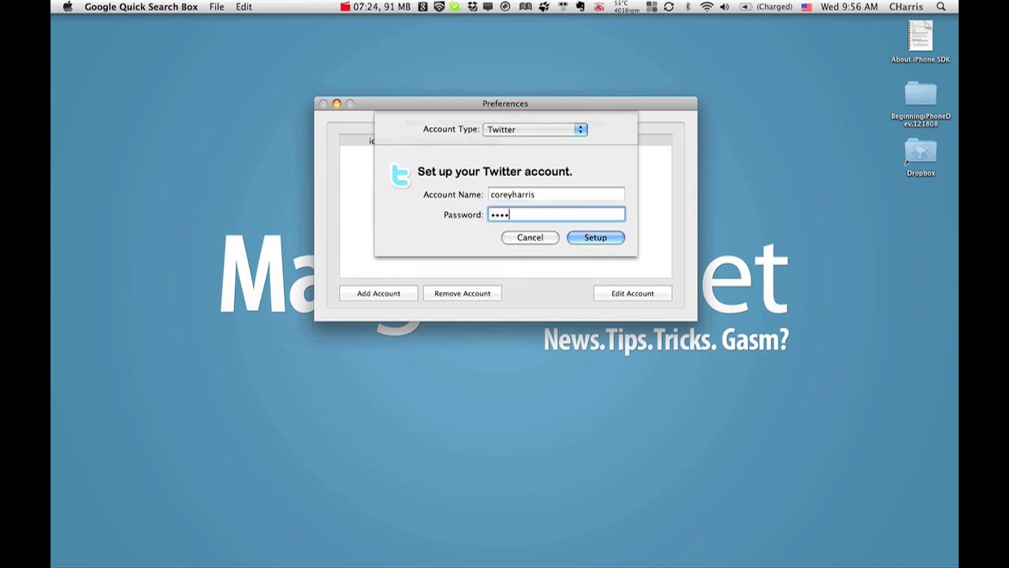
key(Return)
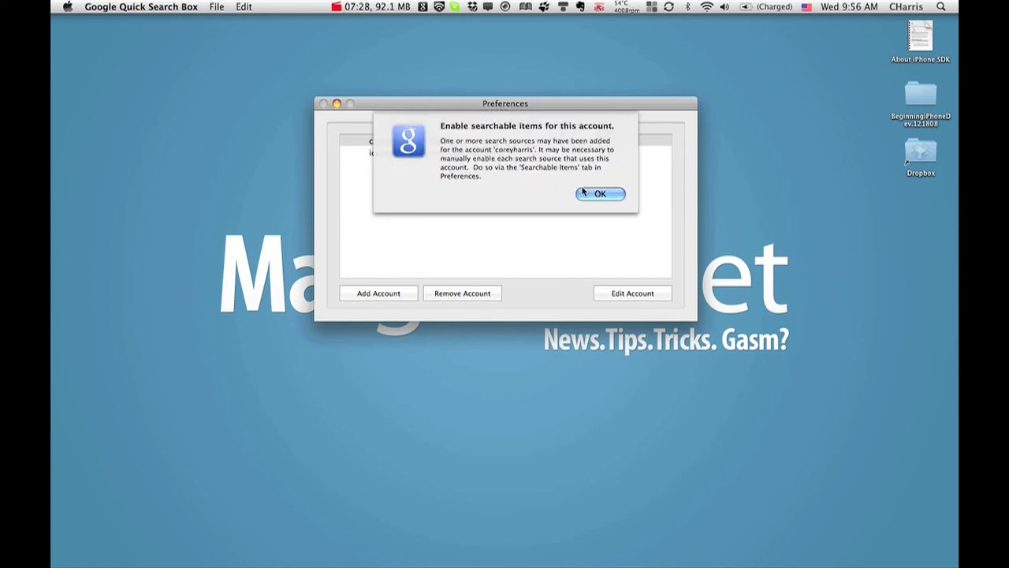
click(597, 194)
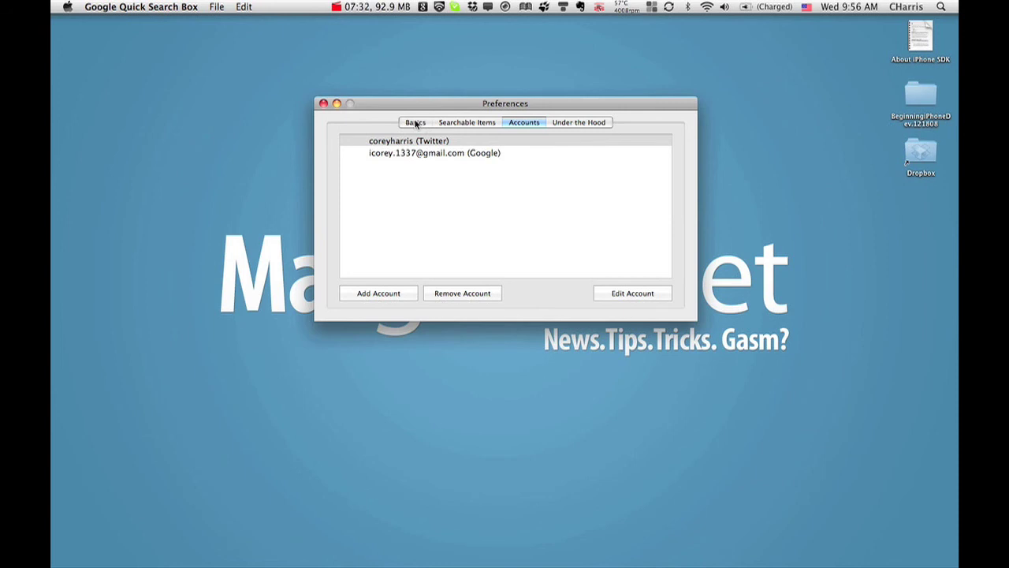
Step: Switch the Basics theme to Green, close Preferences, and bring up the search bar with Ctrl+Space
click(415, 123)
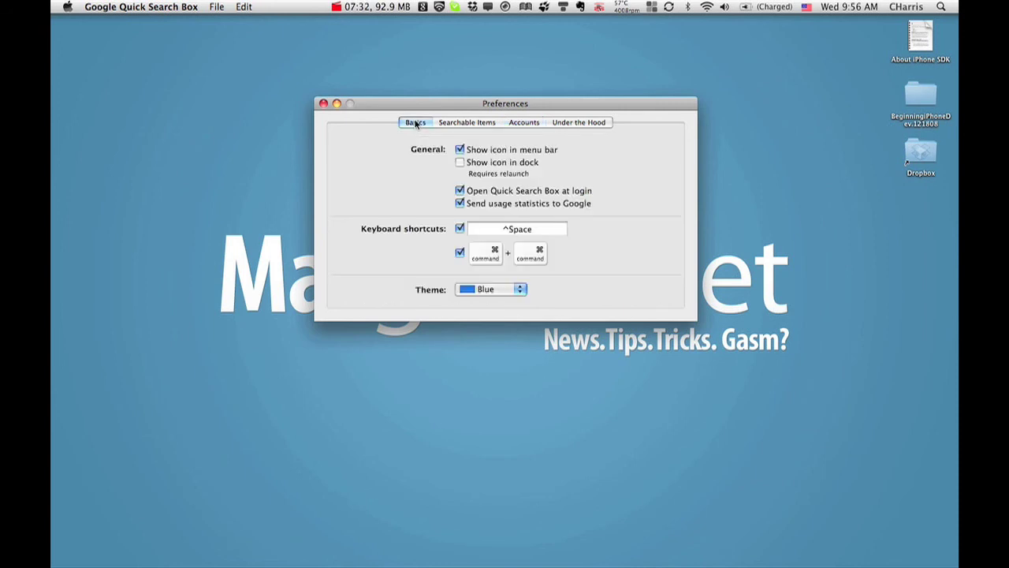
click(522, 290)
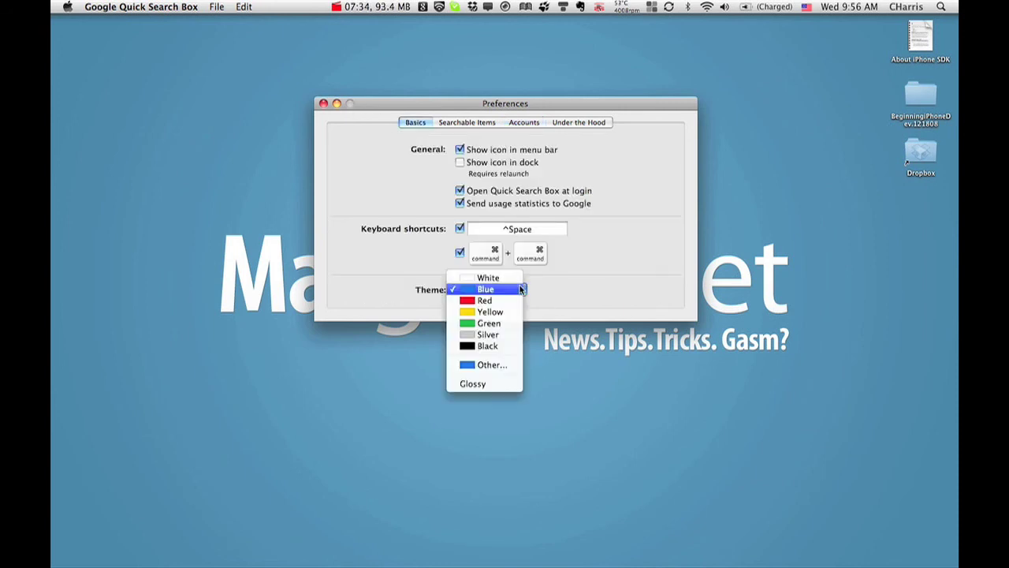
click(496, 324)
click(323, 104)
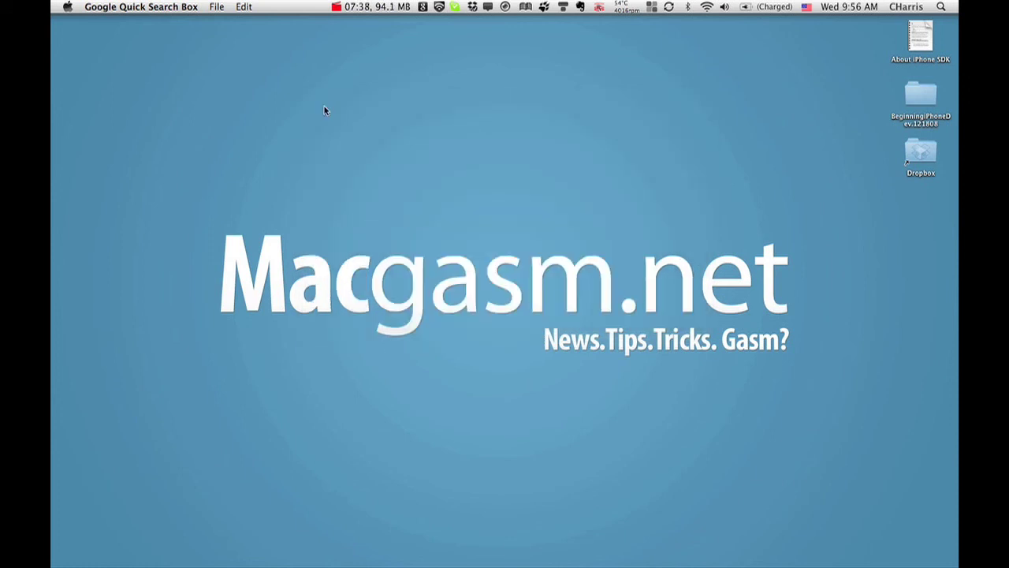
key(ctrl+space)
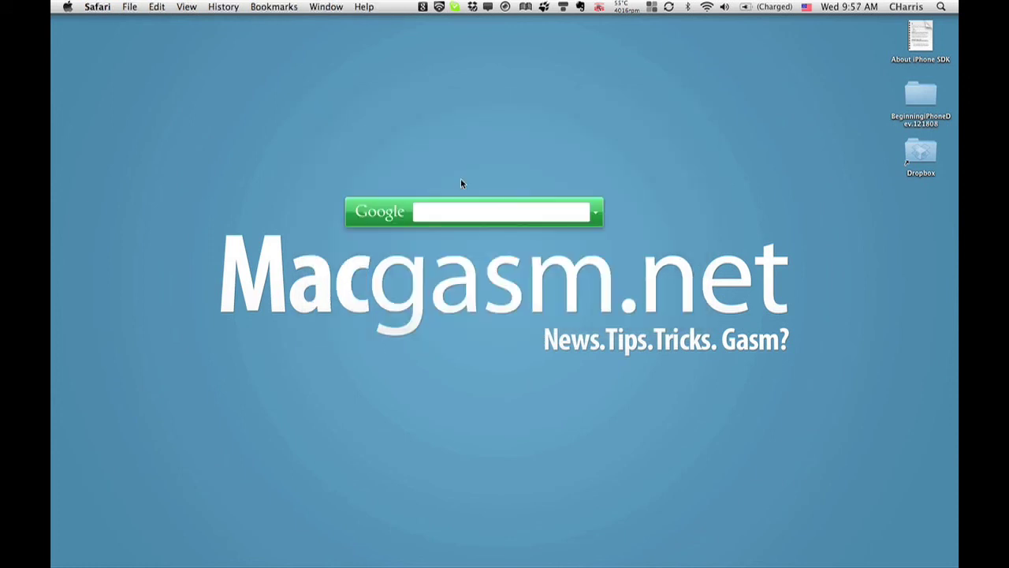